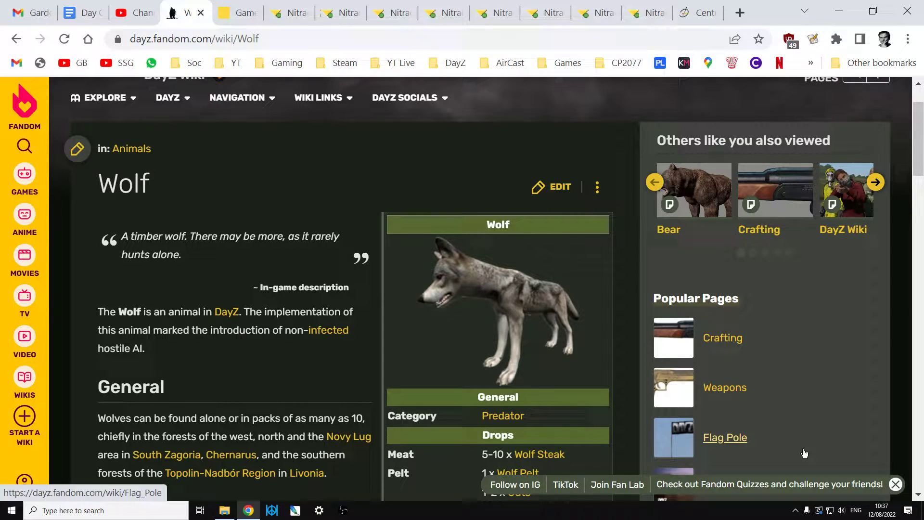
# Open the 1T Test PC Server (chernarusplus) dashboard from the Nitrado services page and scroll to Tools
pyautogui.click(239, 14)
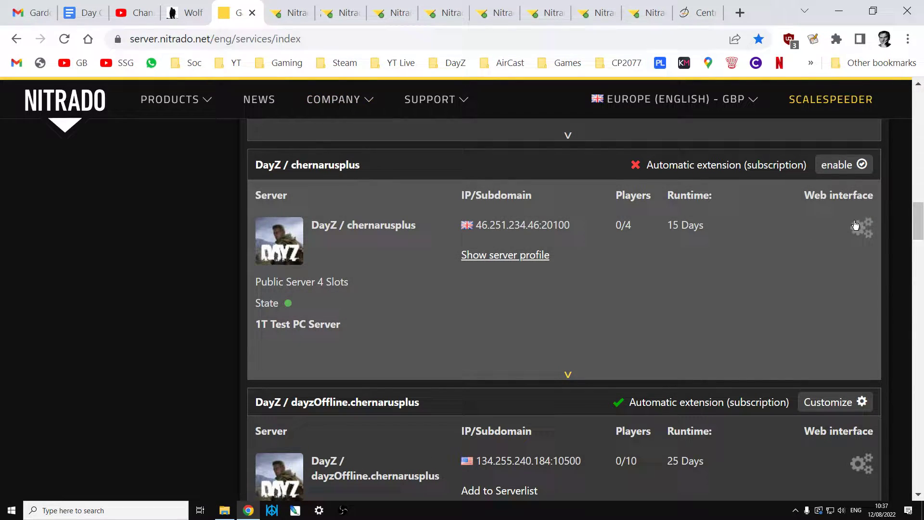
pyautogui.click(284, 13)
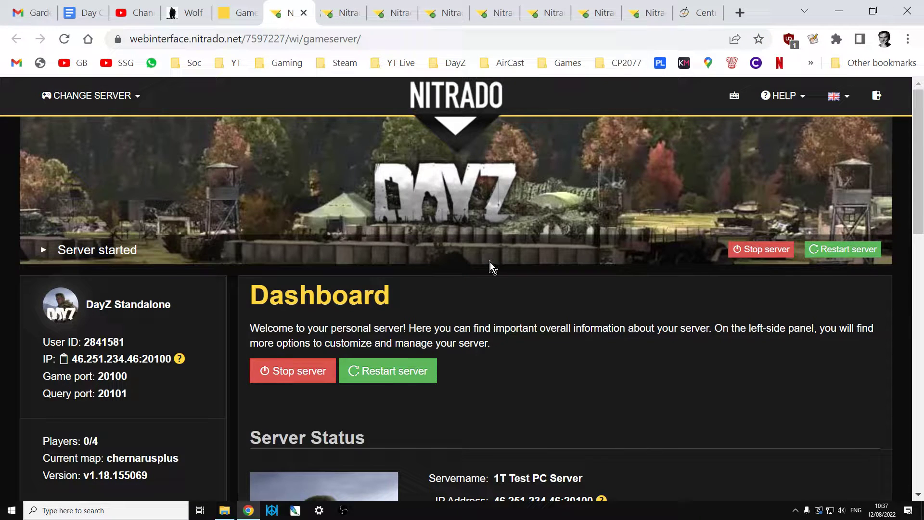
pyautogui.scroll(-3, 490, 262)
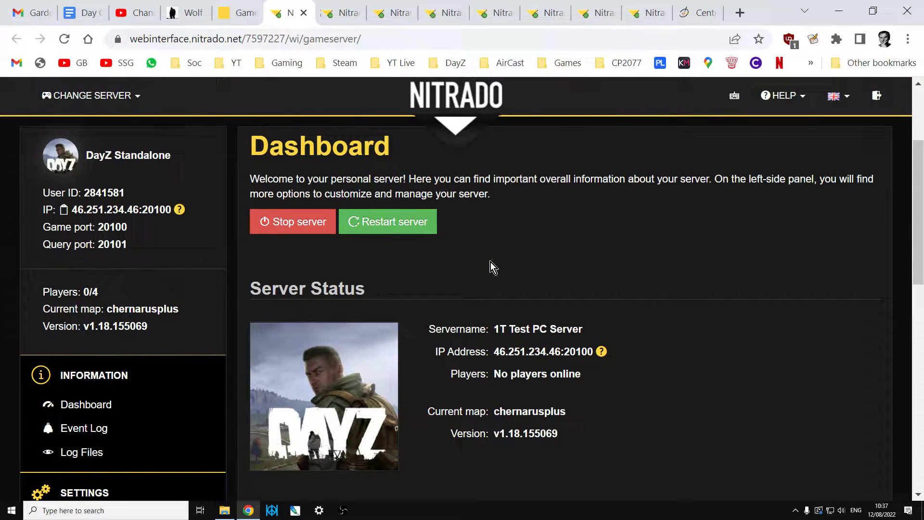
pyautogui.scroll(1, 408, 221)
pyautogui.scroll(-5, 408, 216)
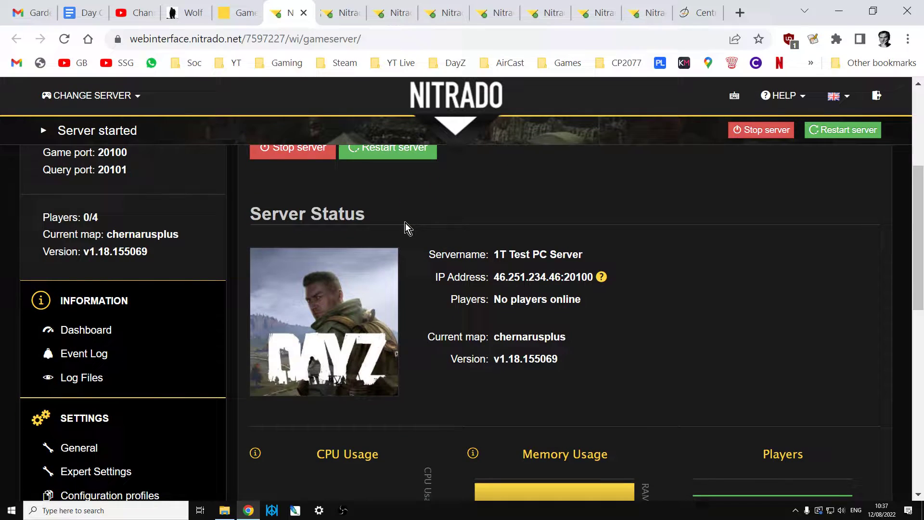
pyautogui.scroll(-3, 405, 223)
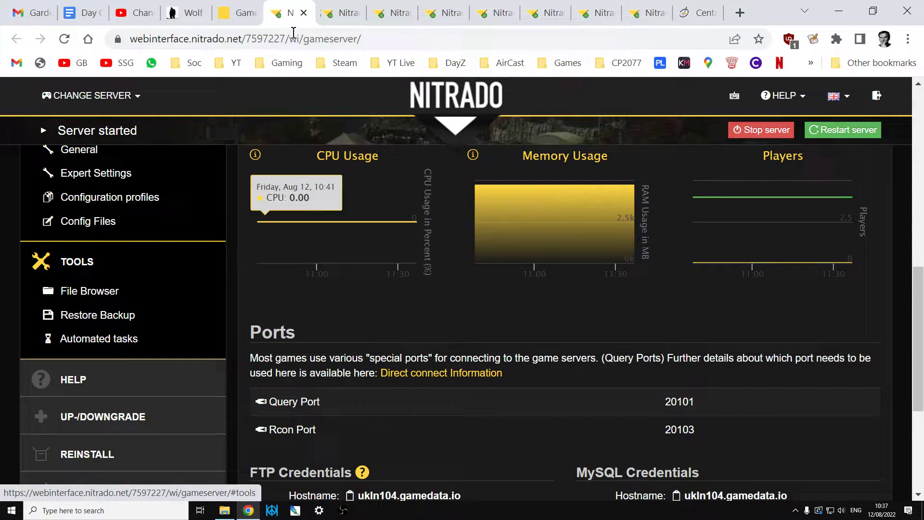
# Open the server's File Browser and view the dayzstandalone folder contents
pyautogui.click(340, 20)
pyautogui.scroll(-3, 458, 221)
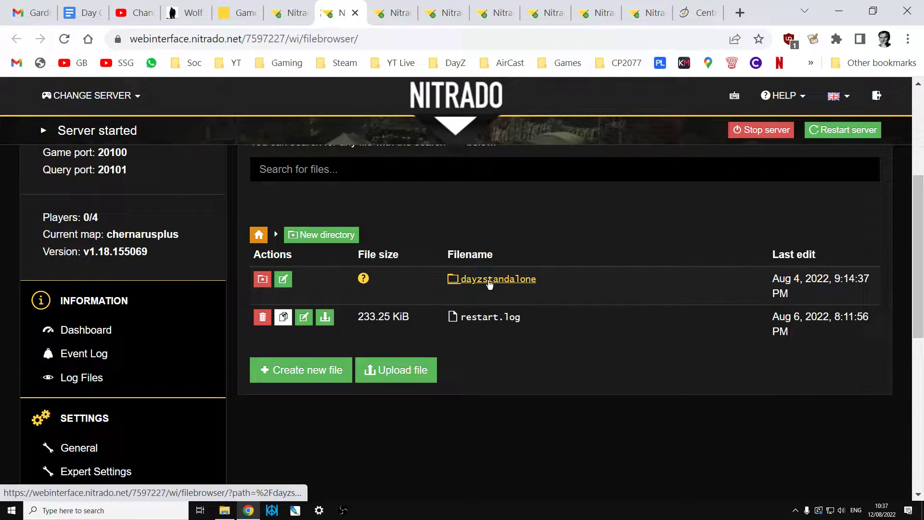
pyautogui.click(395, 13)
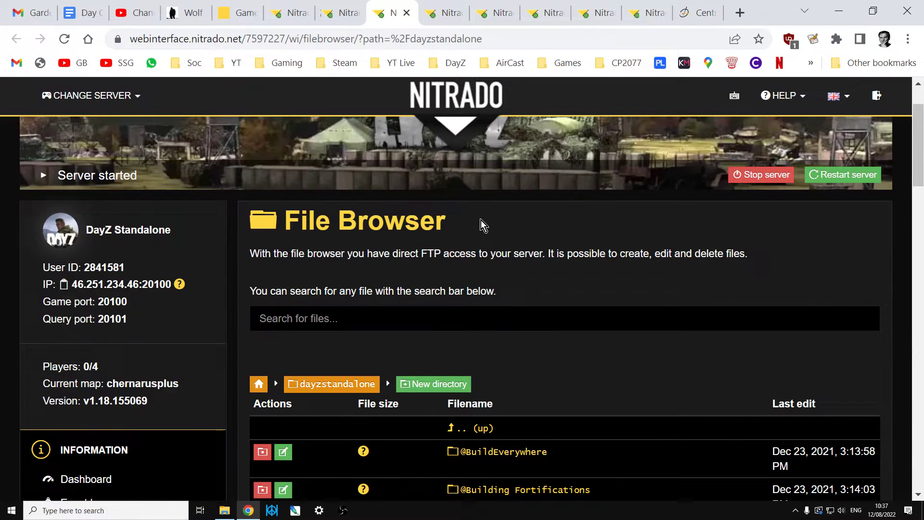
pyautogui.scroll(-5, 489, 238)
pyautogui.scroll(-4, 490, 242)
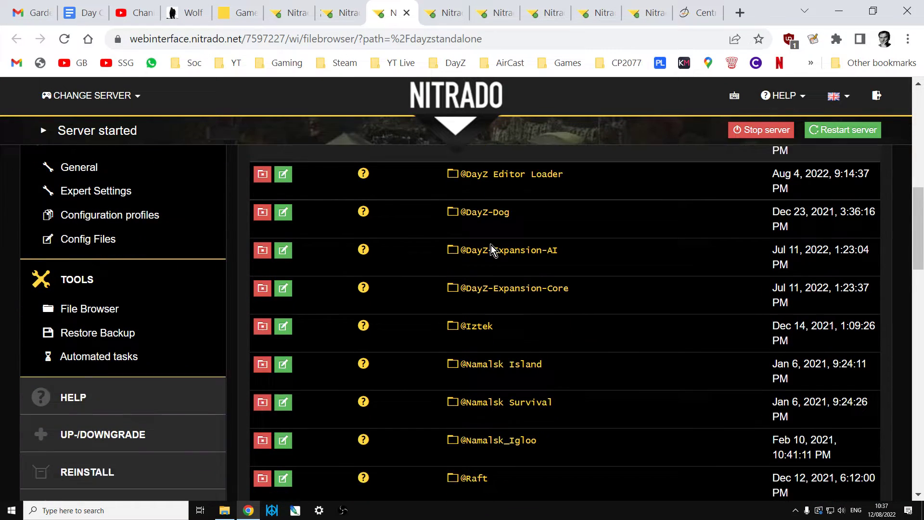
pyautogui.scroll(1, 491, 245)
pyautogui.scroll(-3, 487, 212)
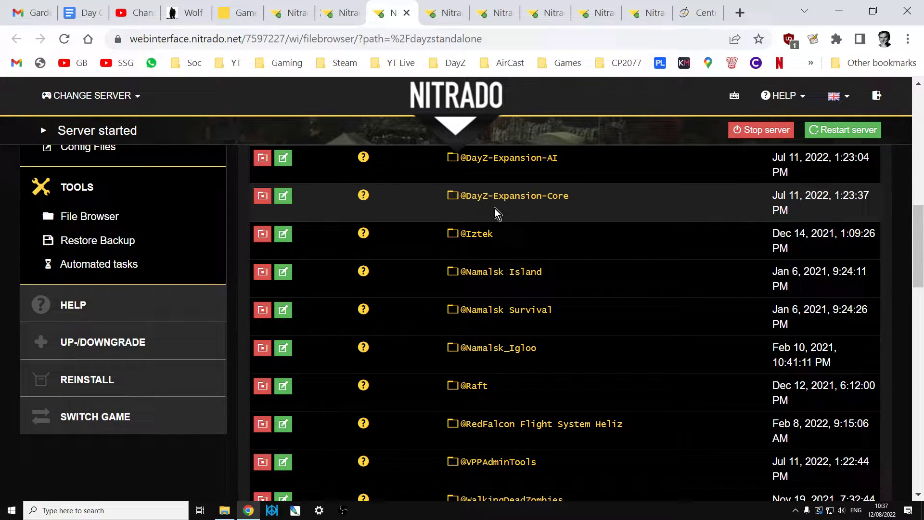
pyautogui.scroll(-3, 506, 245)
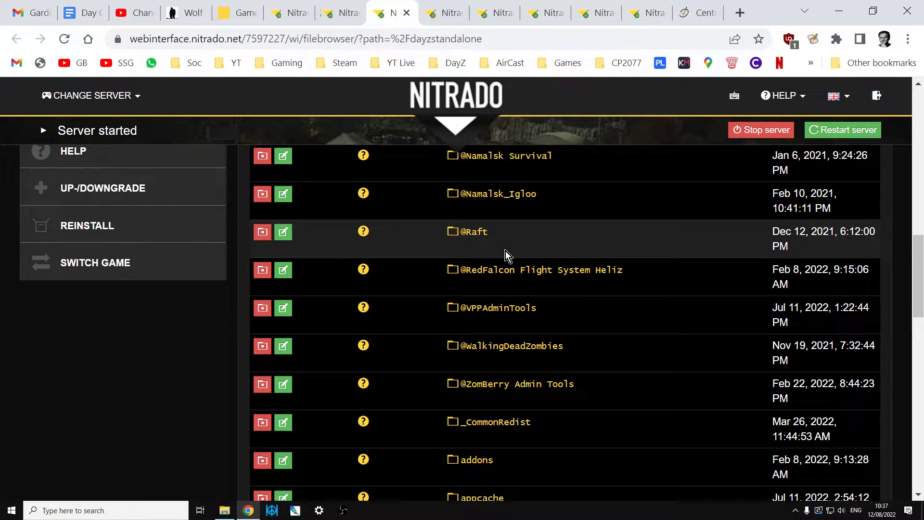
pyautogui.scroll(-3, 506, 251)
pyautogui.scroll(-3, 508, 252)
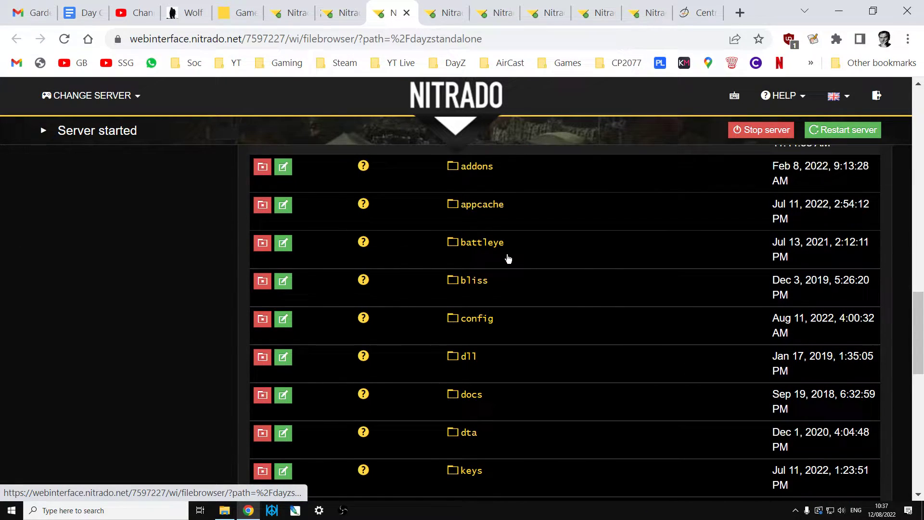
pyautogui.scroll(-6, 509, 258)
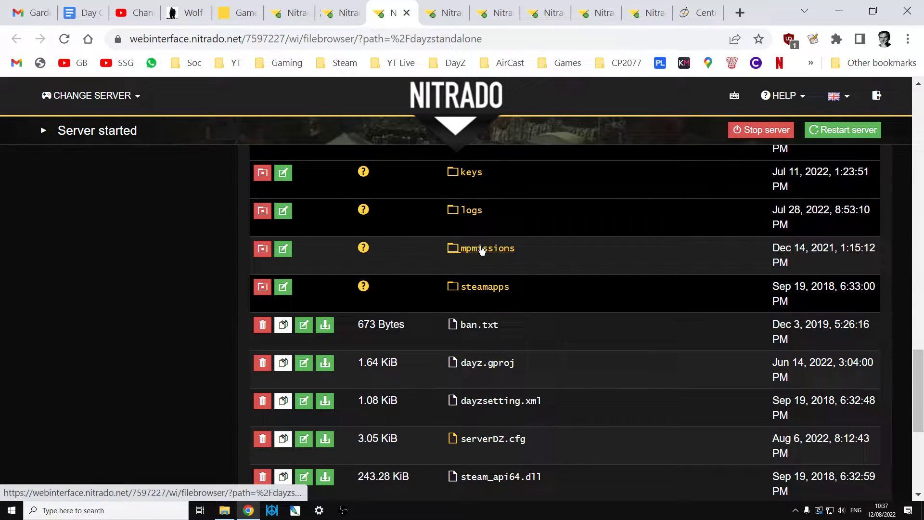
# Go into mpmissions and show the dayzOffline.chernarusplus mission folder
pyautogui.click(481, 250)
pyautogui.scroll(-3, 587, 319)
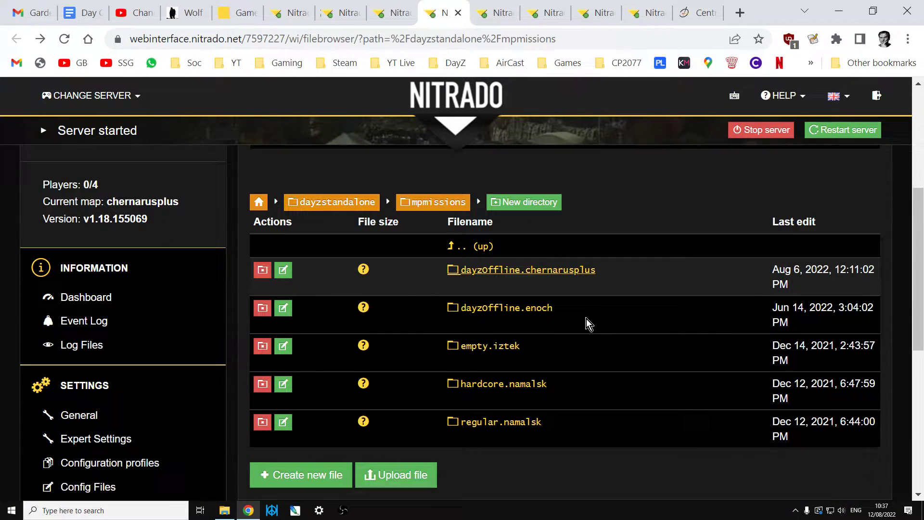
pyautogui.scroll(-1, 586, 319)
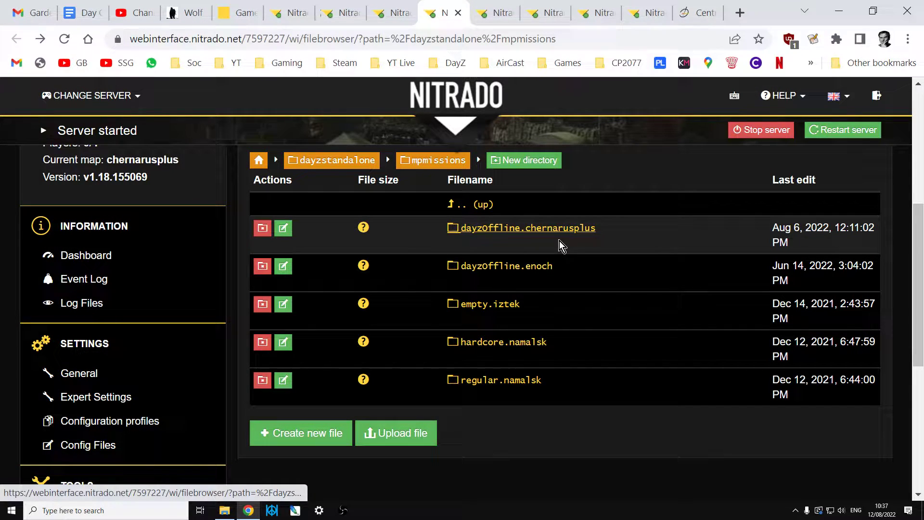
pyautogui.click(503, 13)
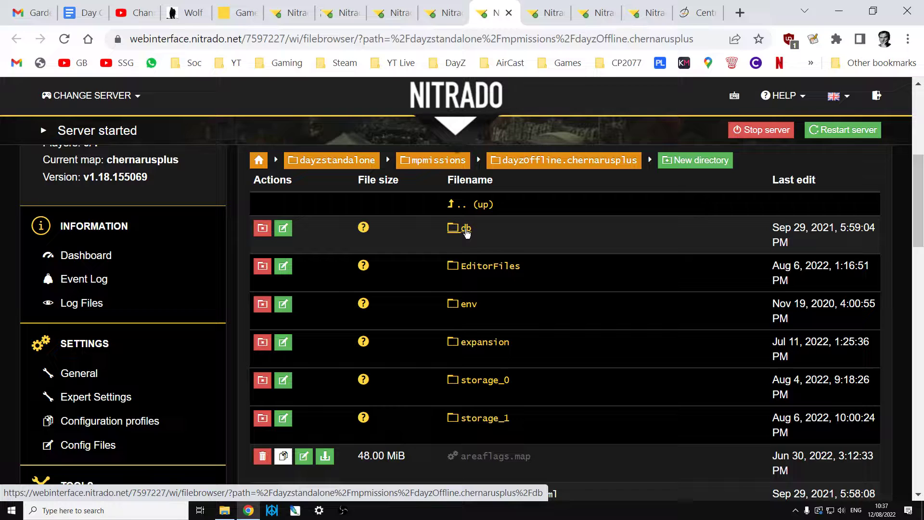
# Open the db folder to list events.xml, globals.xml and the other database files
pyautogui.click(466, 229)
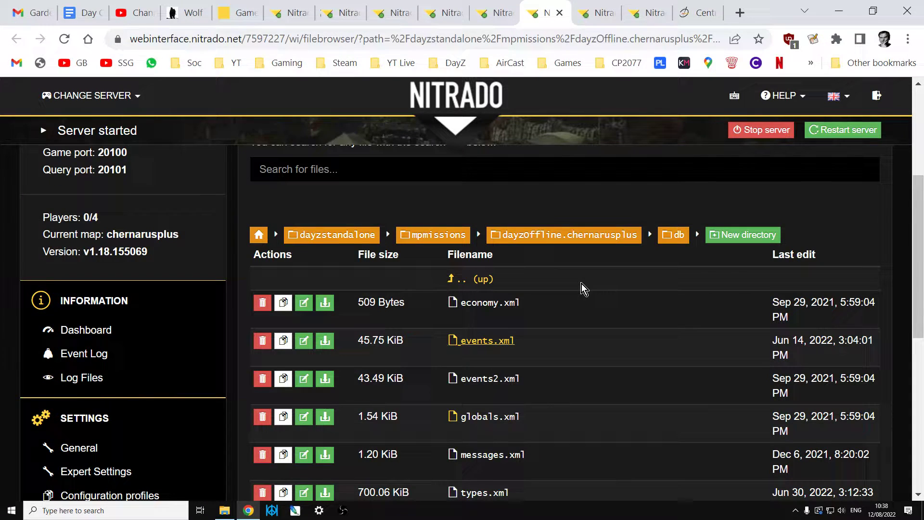
pyautogui.scroll(-2, 583, 288)
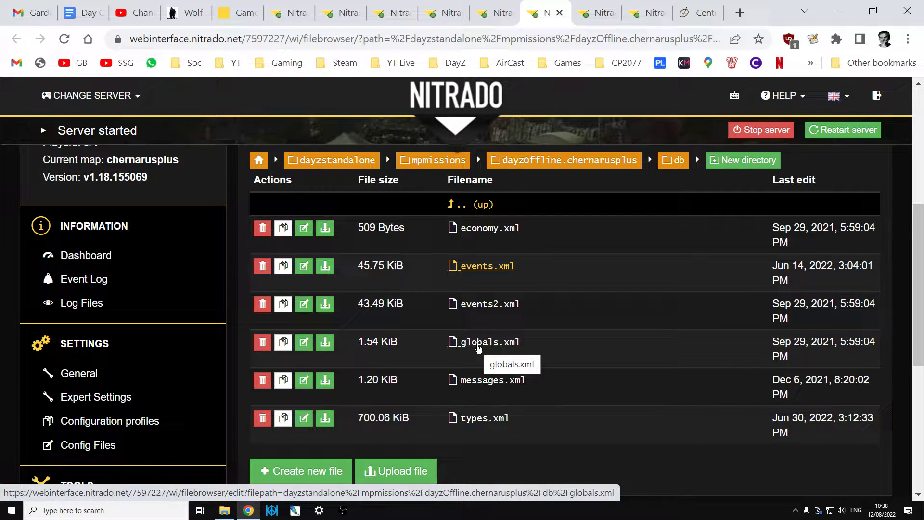
# Look at events.xml, then bring up globals.xml in the editor showing AnimalMaxCount 200
pyautogui.click(640, 12)
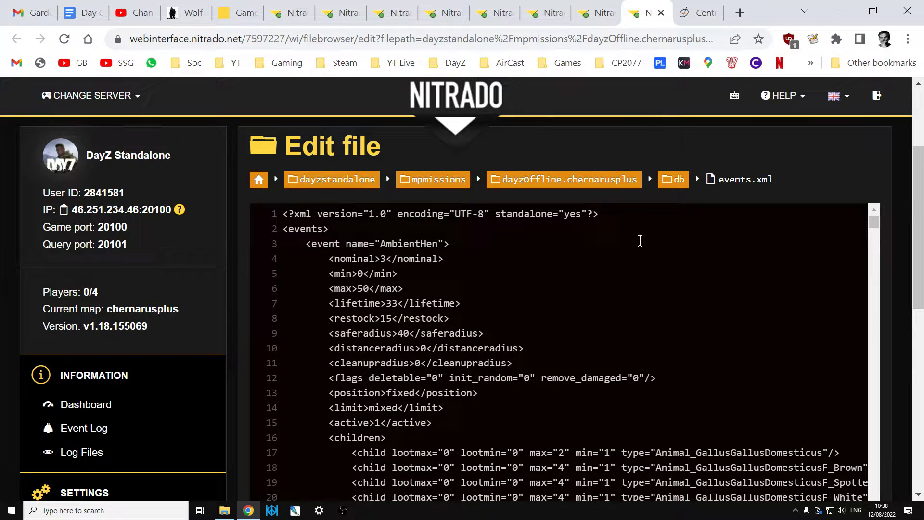
pyautogui.click(597, 15)
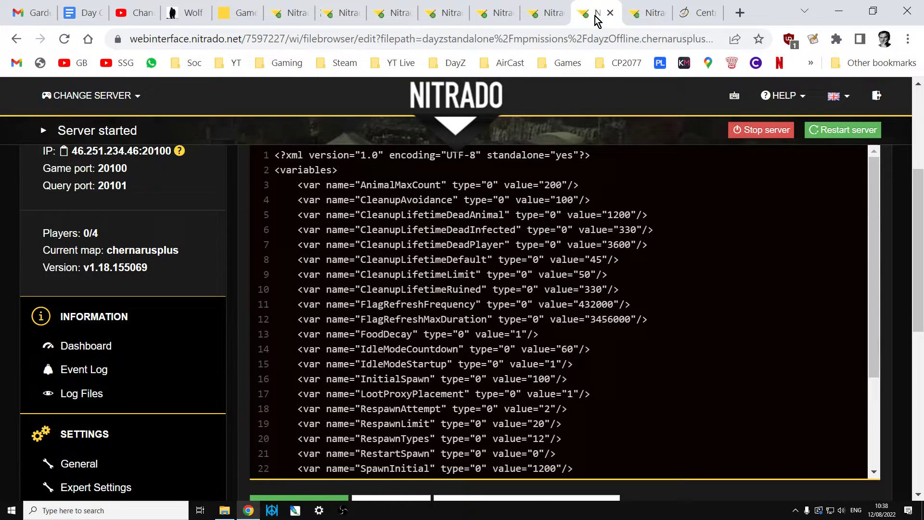
pyautogui.scroll(4, 622, 285)
pyautogui.scroll(-3, 622, 284)
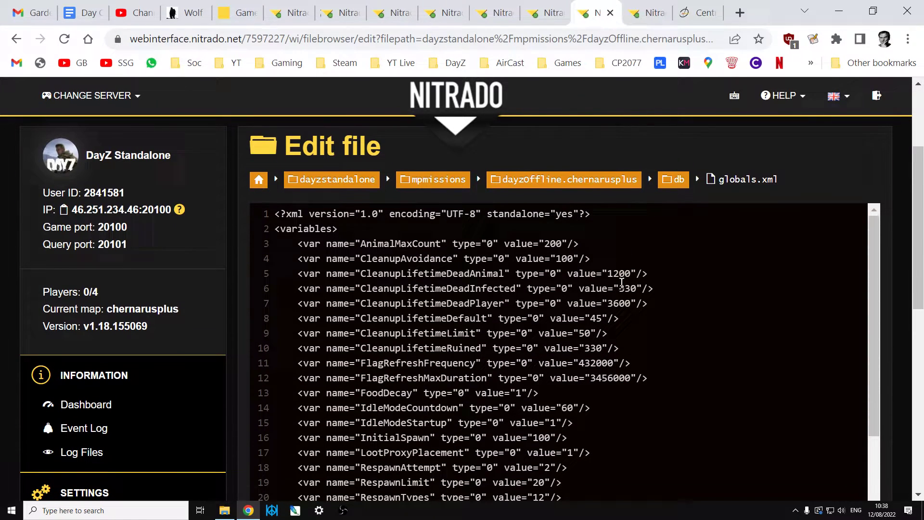
# Check the db\globals.xml variable reference table on the Central Economy Configuration wiki page
pyautogui.click(700, 13)
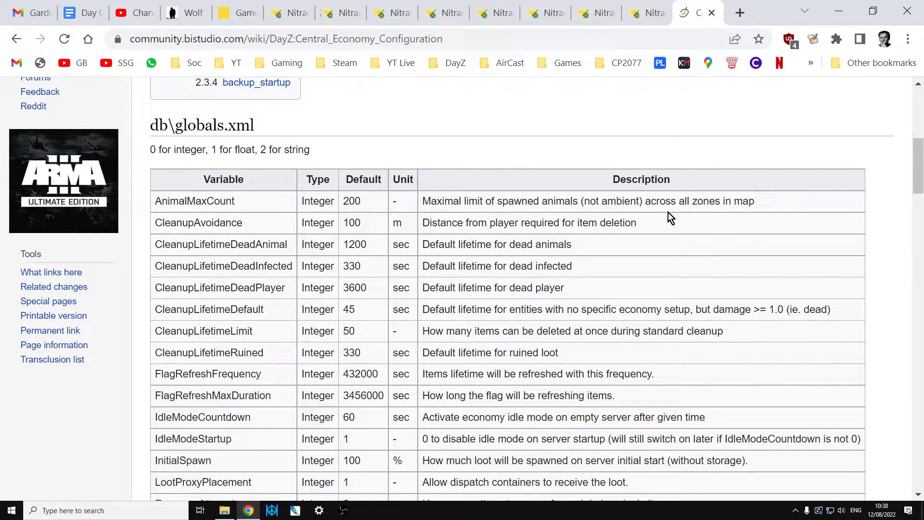
pyautogui.scroll(3, 669, 212)
pyautogui.scroll(-3, 668, 212)
# Back in globals.xml, select the value 200 on the AnimalMaxCount line
pyautogui.click(601, 14)
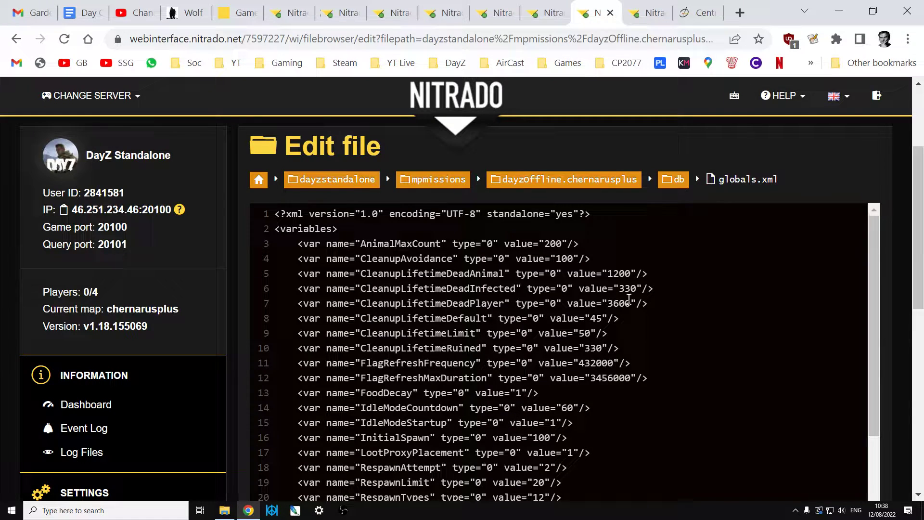
pyautogui.moveTo(595, 245); pyautogui.dragTo(292, 246)
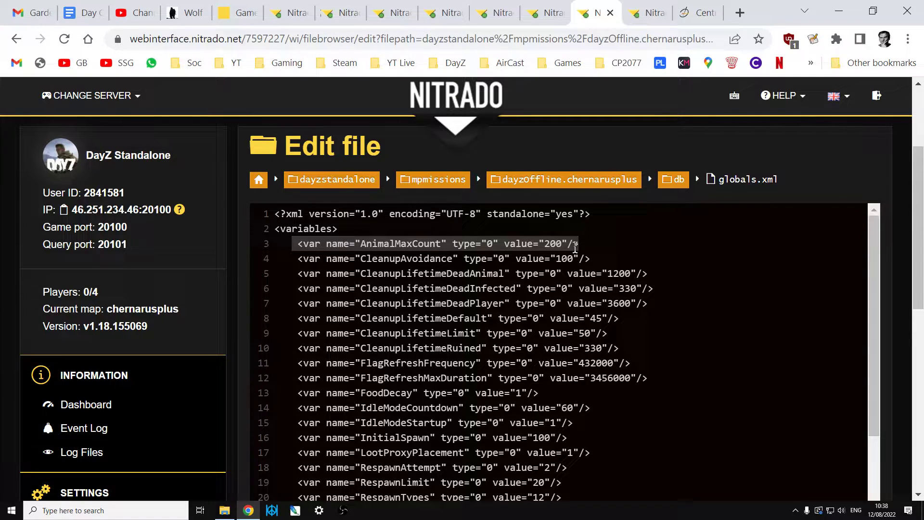
pyautogui.click(503, 244)
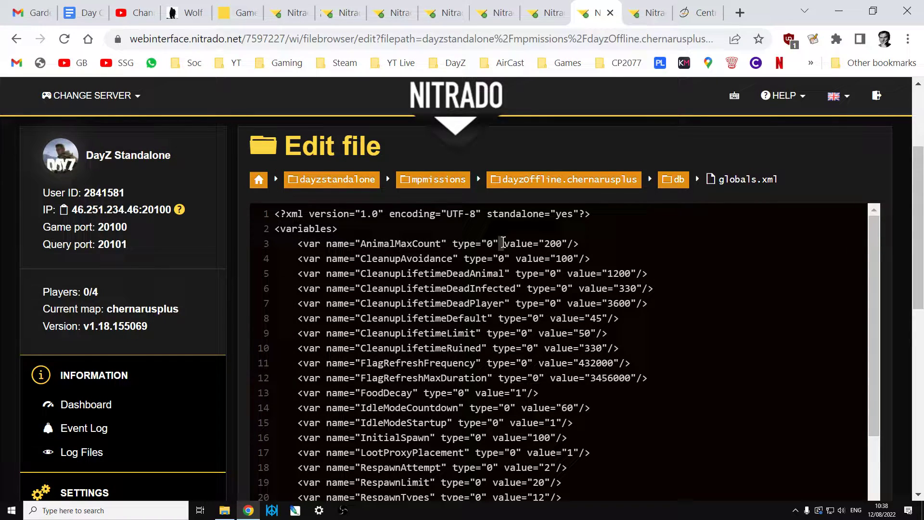
pyautogui.moveTo(503, 243); pyautogui.dragTo(441, 243)
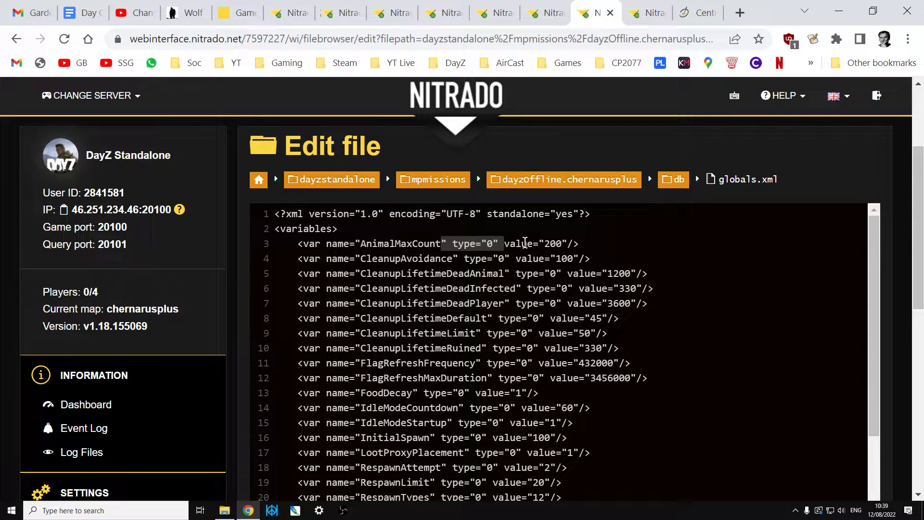
pyautogui.click(504, 243)
pyautogui.moveTo(504, 243); pyautogui.dragTo(588, 238)
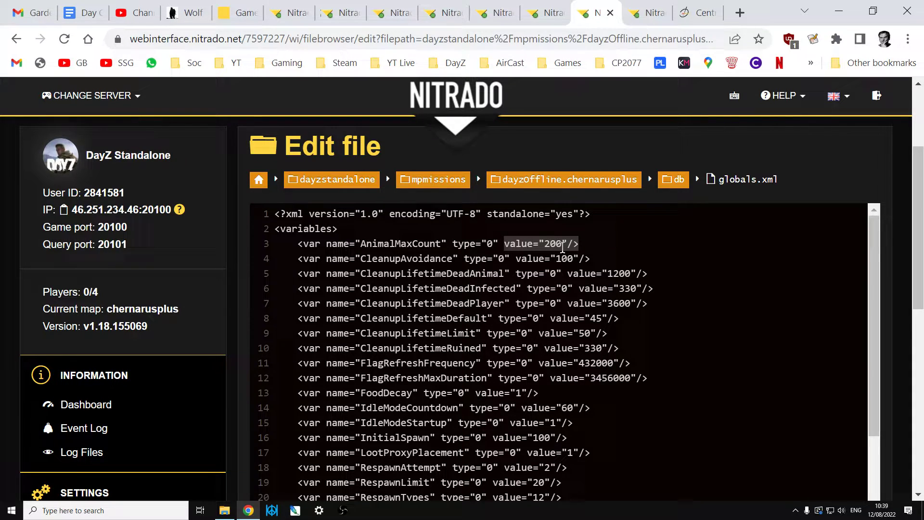
pyautogui.scroll(-3, 563, 247)
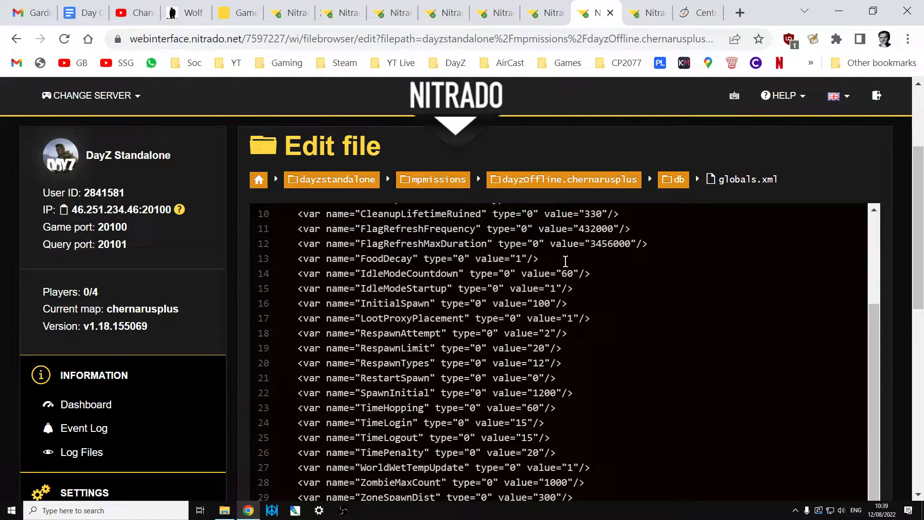
pyautogui.scroll(-5, 624, 438)
pyautogui.scroll(2, 627, 438)
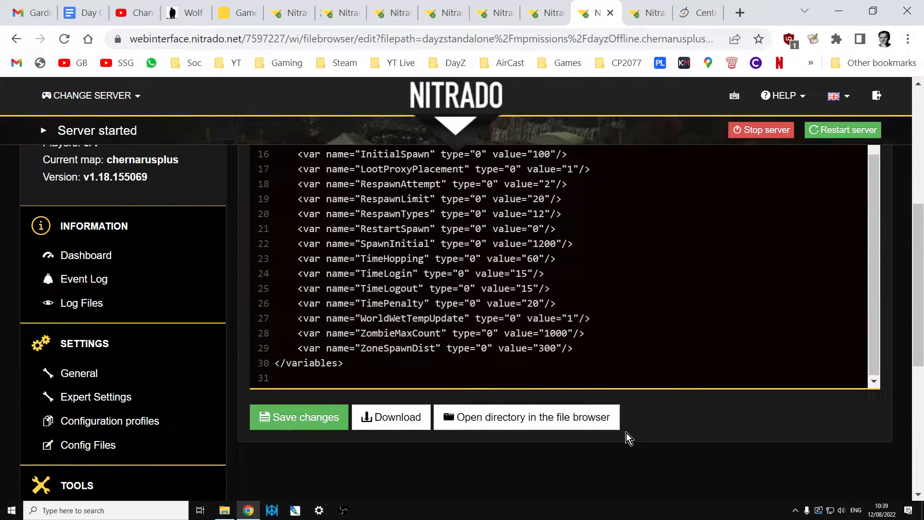
pyautogui.moveTo(292, 333); pyautogui.dragTo(591, 340)
pyautogui.moveTo(569, 334); pyautogui.dragTo(545, 334)
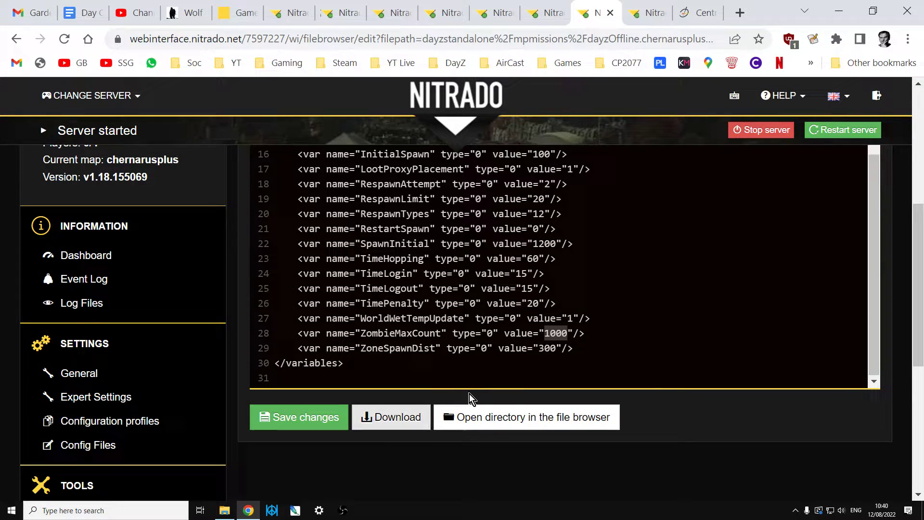
# Return to the events.xml editor and scroll down to the AnimalCow event
pyautogui.click(650, 17)
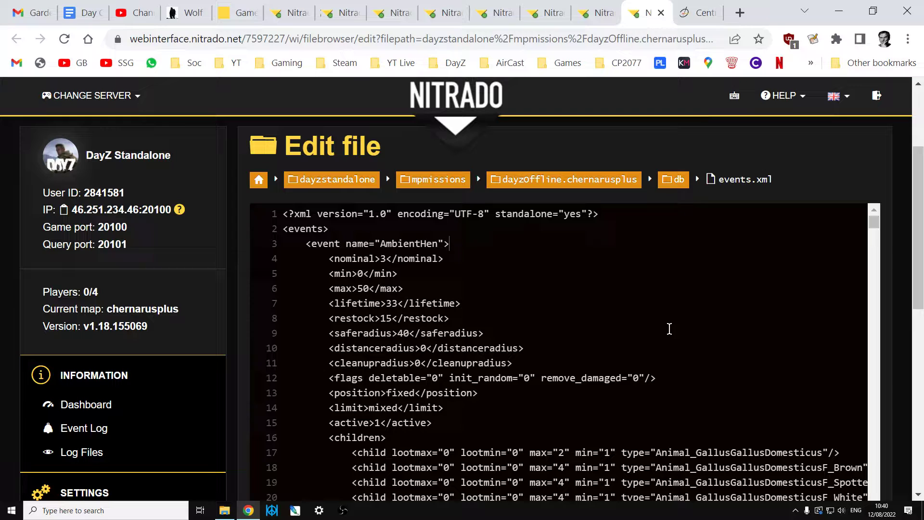
pyautogui.click(549, 12)
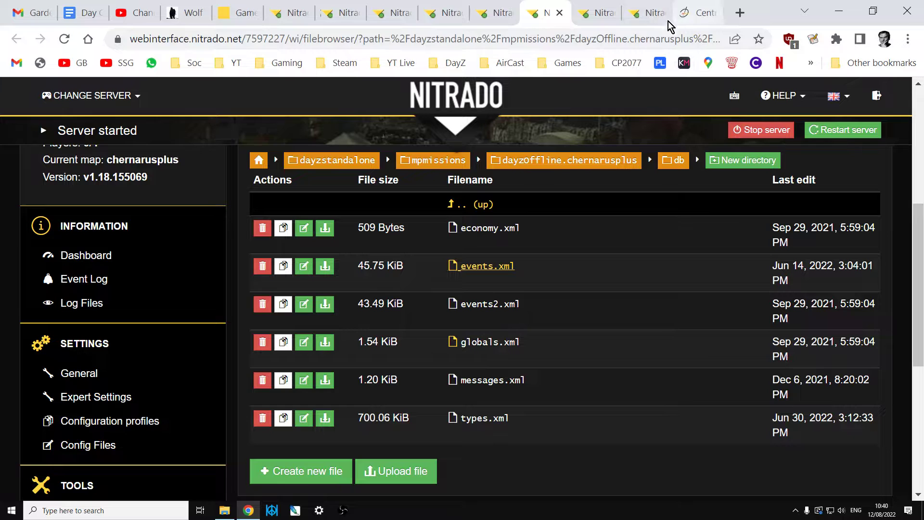
pyautogui.click(605, 15)
pyautogui.click(649, 14)
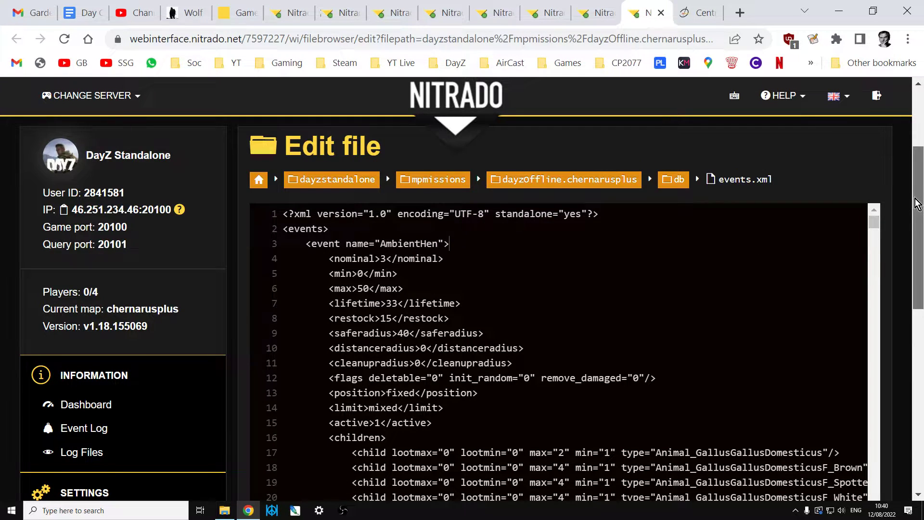
pyautogui.scroll(-1, 919, 216)
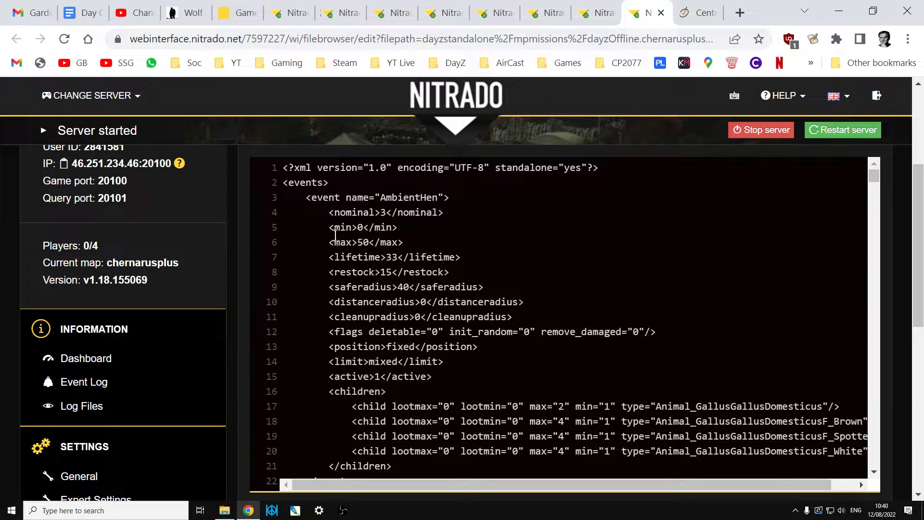
pyautogui.scroll(-2, 336, 236)
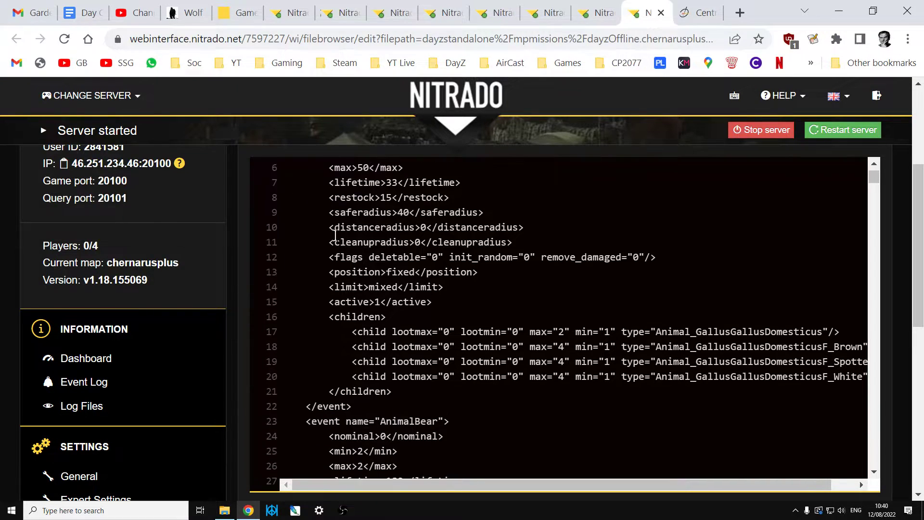
pyautogui.scroll(2, 335, 236)
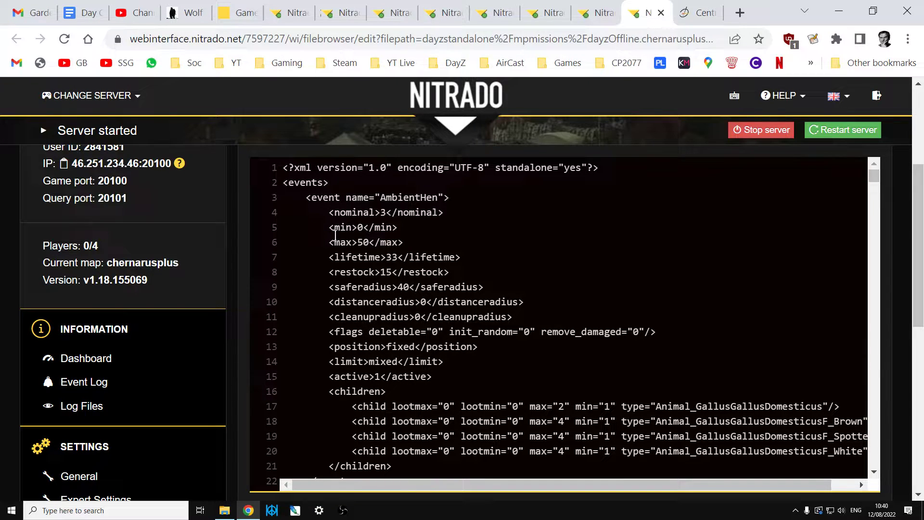
pyautogui.scroll(-8, 336, 236)
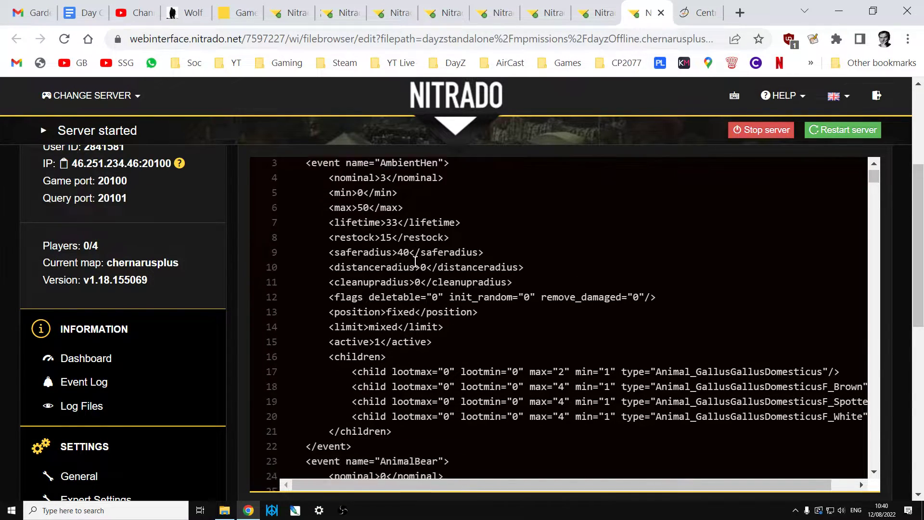
pyautogui.scroll(-8, 419, 268)
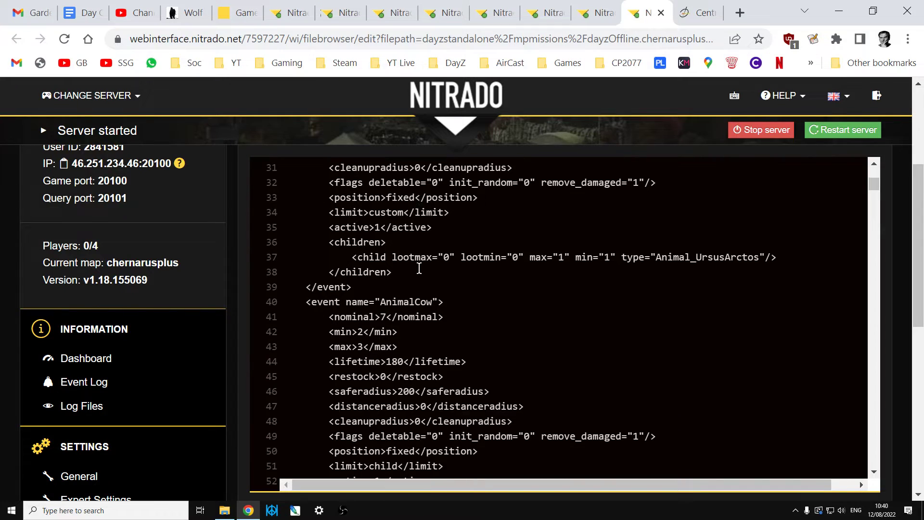
pyautogui.scroll(2, 419, 267)
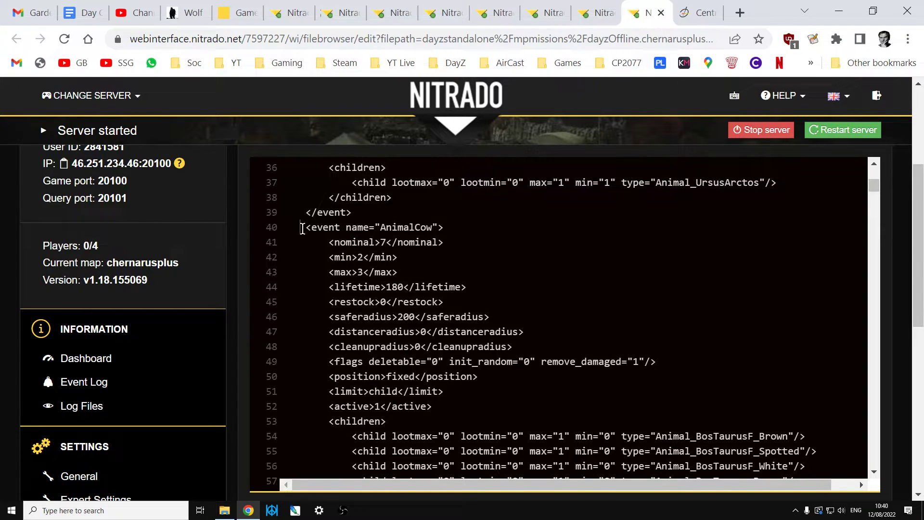
# Select the AnimalCow event block and switch the browser to full screen with F11
pyautogui.moveTo(303, 227); pyautogui.dragTo(471, 390)
pyautogui.scroll(-4, 458, 369)
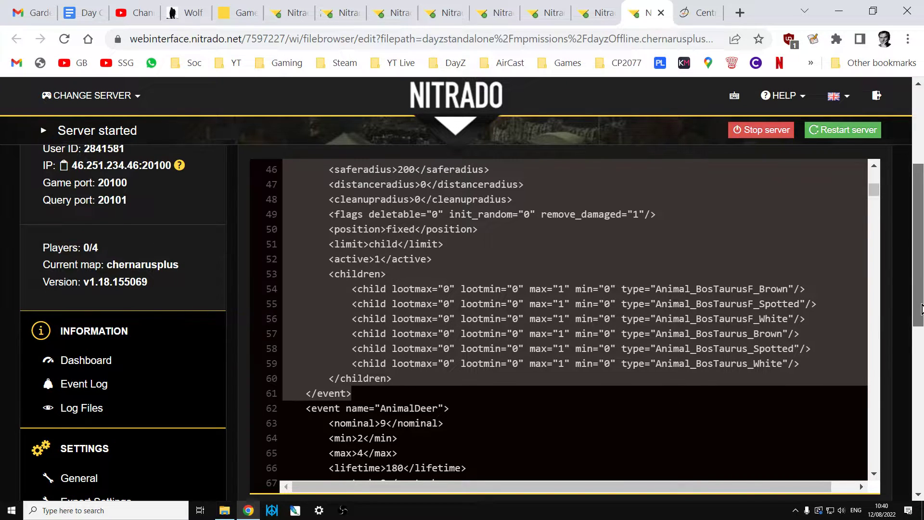
pyautogui.moveTo(923, 310); pyautogui.dragTo(921, 293)
pyautogui.press('F11')
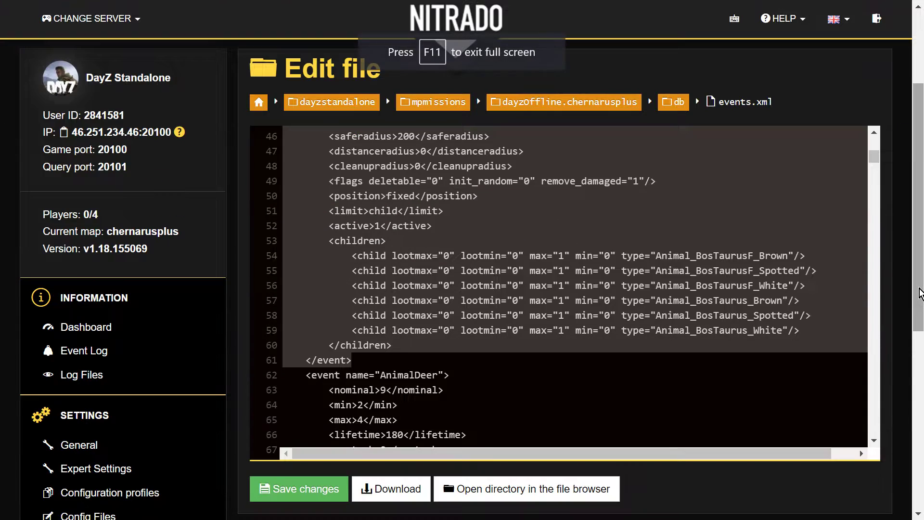
pyautogui.scroll(3, 721, 326)
pyautogui.scroll(2, 721, 326)
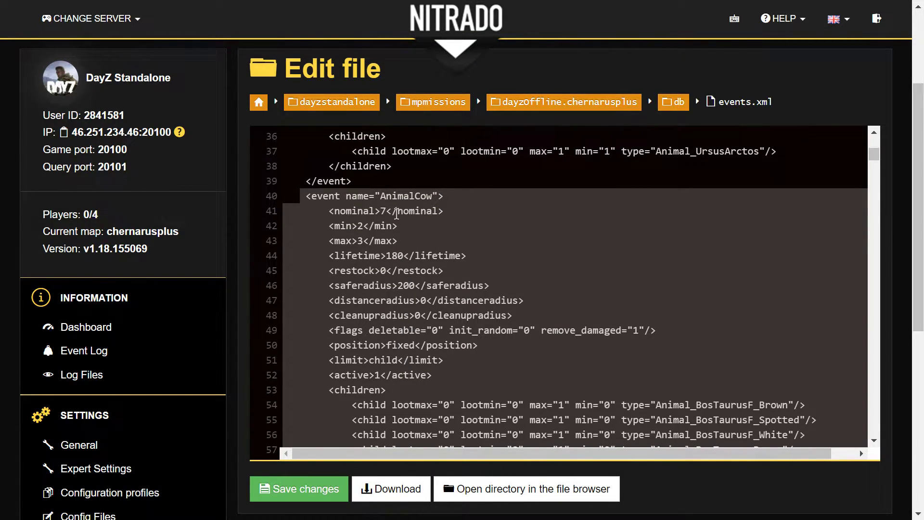
pyautogui.scroll(-2, 387, 217)
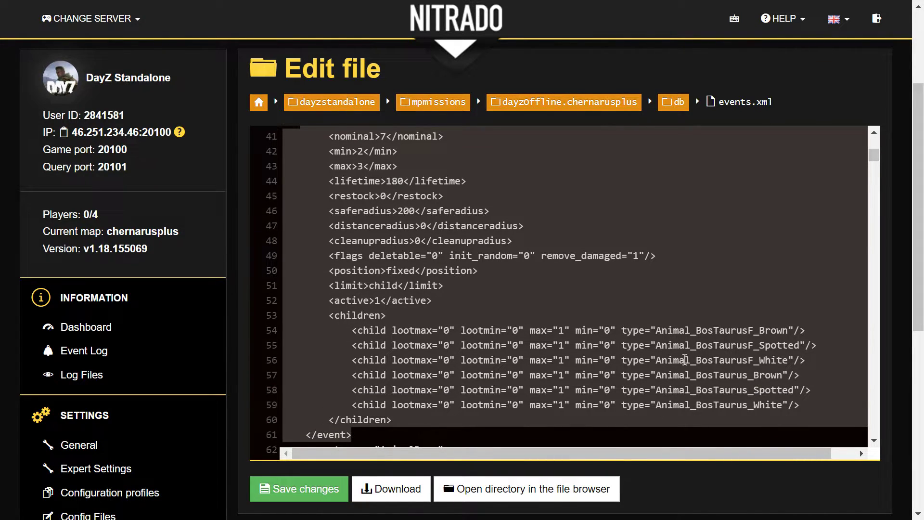
# Select the AnimalCow event's active setting, then scroll to the AnimalBear event
pyautogui.click(392, 313)
pyautogui.moveTo(433, 300); pyautogui.dragTo(329, 300)
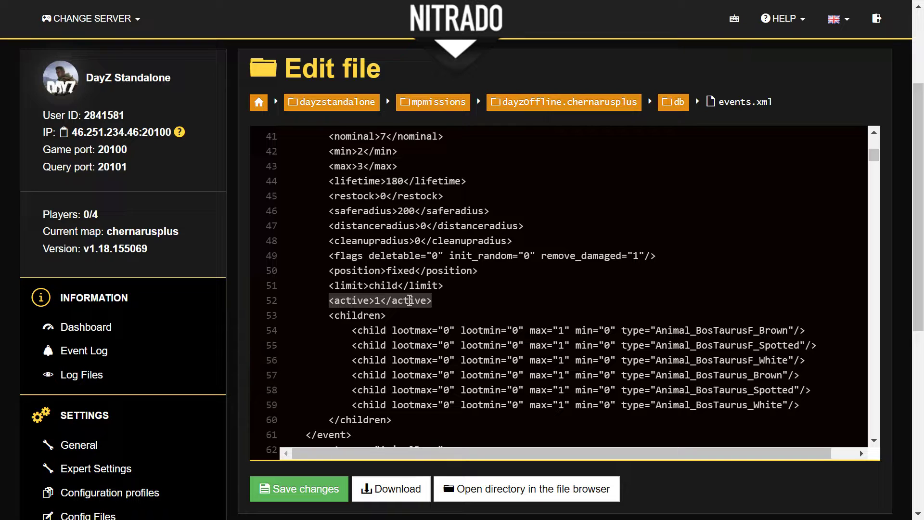
pyautogui.scroll(13, 409, 301)
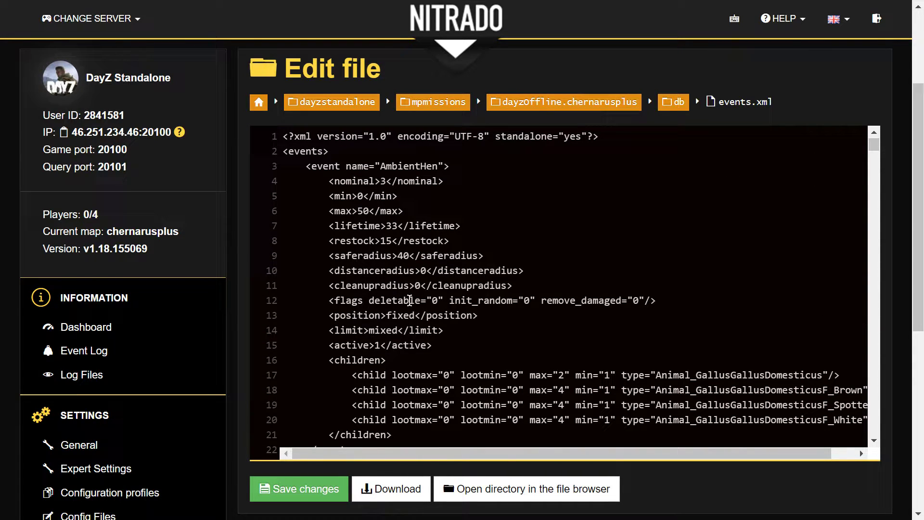
pyautogui.scroll(-3, 410, 300)
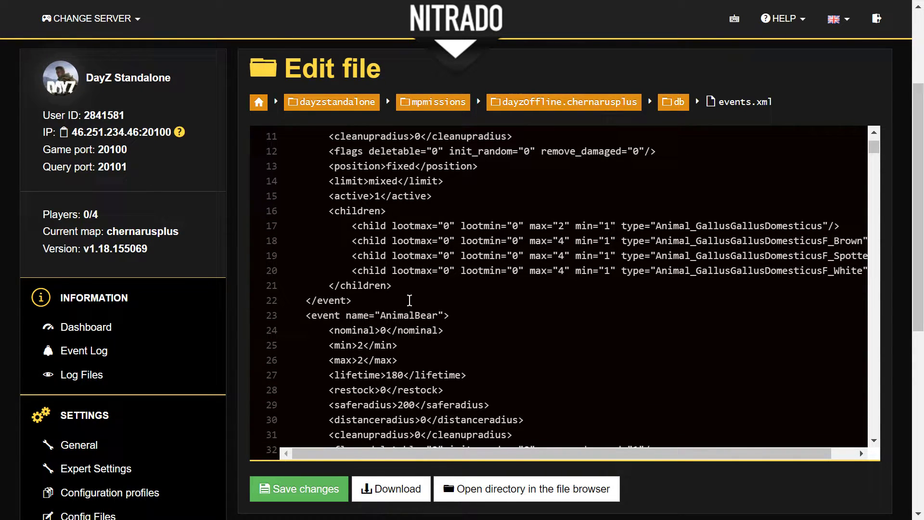
pyautogui.scroll(-3, 409, 301)
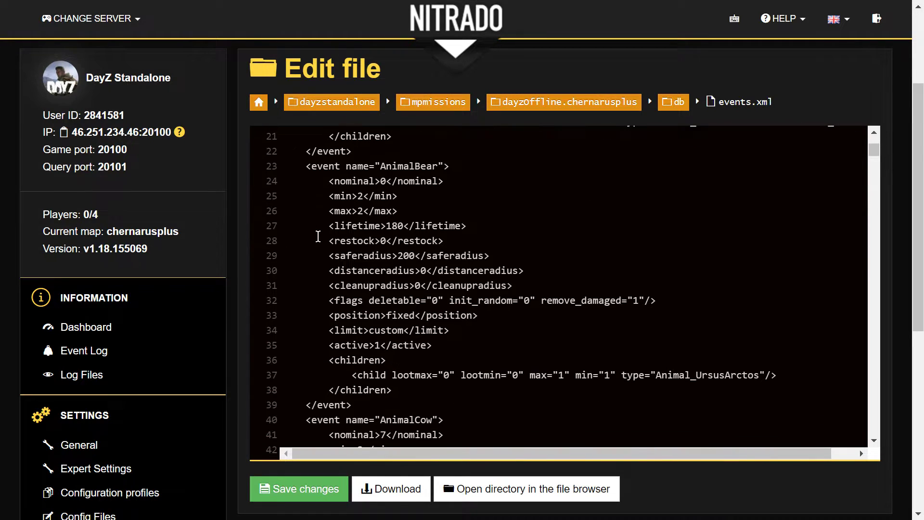
# Replace the AnimalBear active value 1 with 0, keeping </active> on line 35
pyautogui.click(379, 346)
pyautogui.press('BackSpace')
pyautogui.press('Return')
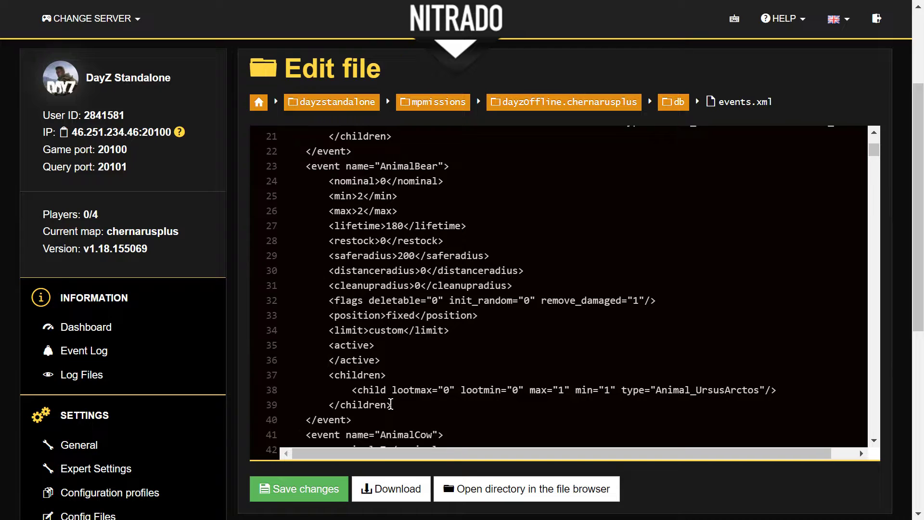
pyautogui.press('BackSpace')
pyautogui.press('BackSpace')
pyautogui.press('BackSpace')
pyautogui.press('BackSpace')
pyautogui.press('BackSpace')
pyautogui.press('BackSpace')
pyautogui.press('BackSpace')
pyautogui.press('BackSpace')
pyautogui.press('BackSpace')
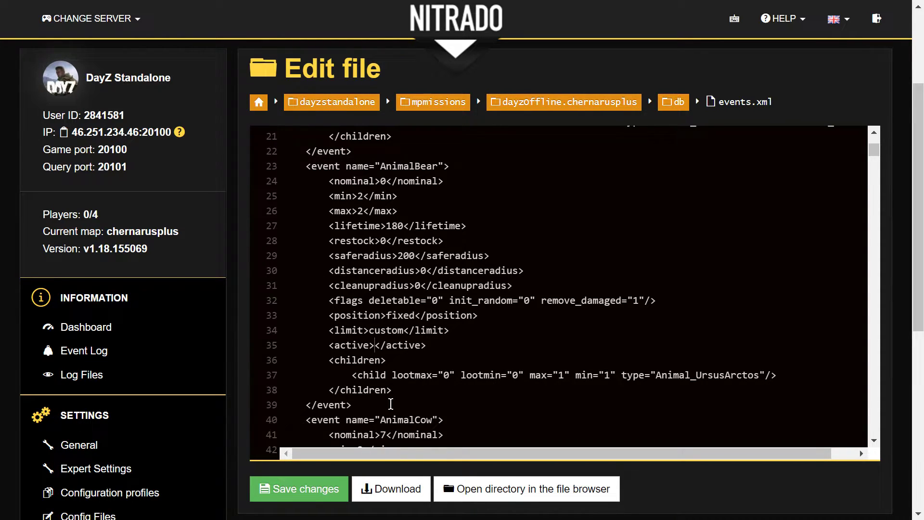
pyautogui.write('0')
pyautogui.press('BackSpace')
# Set AnimalBear active to 1, change the AnimalWolf active value on line 182 to 0, and save
pyautogui.write('1')
pyautogui.scroll(-4, 469, 412)
pyautogui.scroll(-12, 464, 369)
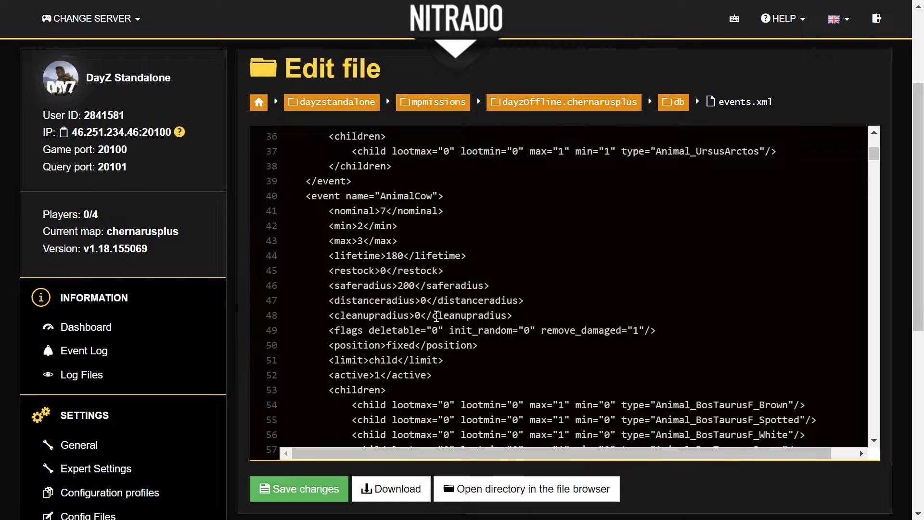
pyautogui.scroll(-11, 437, 315)
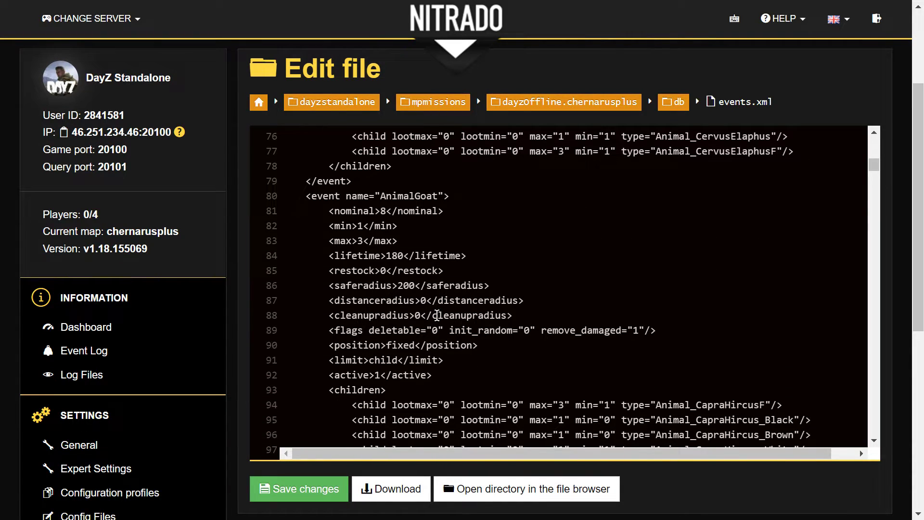
pyautogui.scroll(-11, 437, 315)
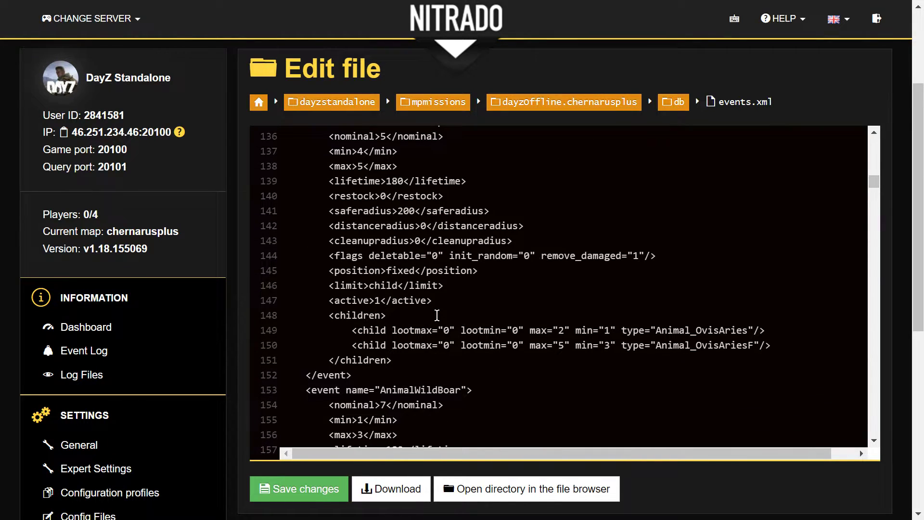
pyautogui.scroll(-10, 437, 316)
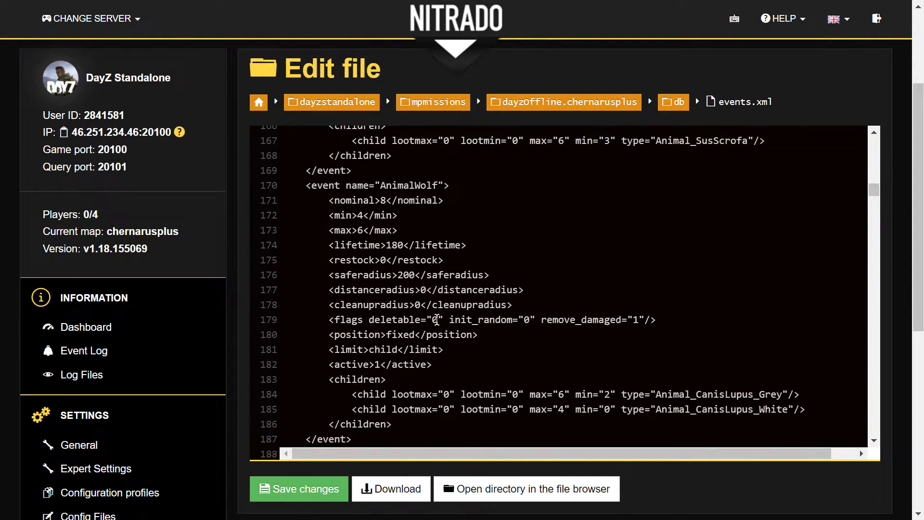
pyautogui.scroll(-1, 438, 320)
pyautogui.doubleClick(379, 300)
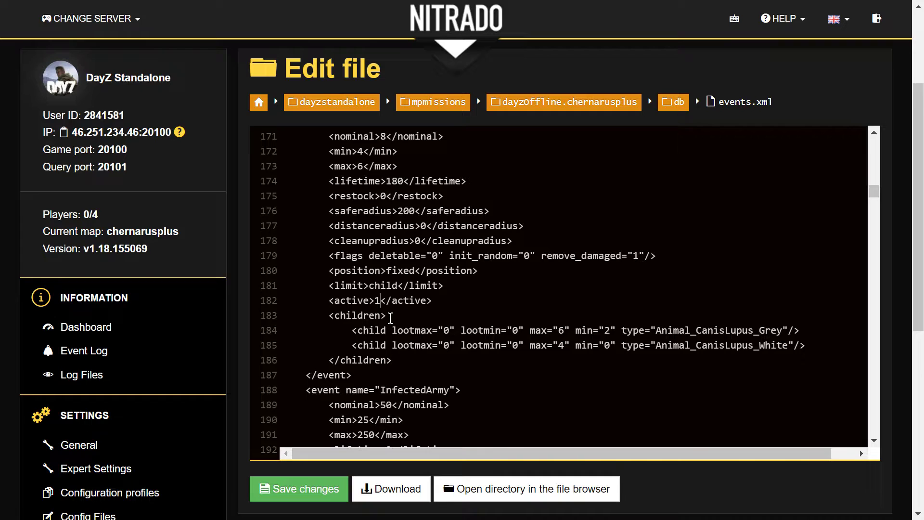
pyautogui.press('BackSpace')
pyautogui.write('0')
pyautogui.click(332, 489)
# Change the AnimalWolf active value back to 1 and review the following events down to InfectedArmy
pyautogui.press('BackSpace')
pyautogui.write('1')
pyautogui.scroll(-1, 465, 355)
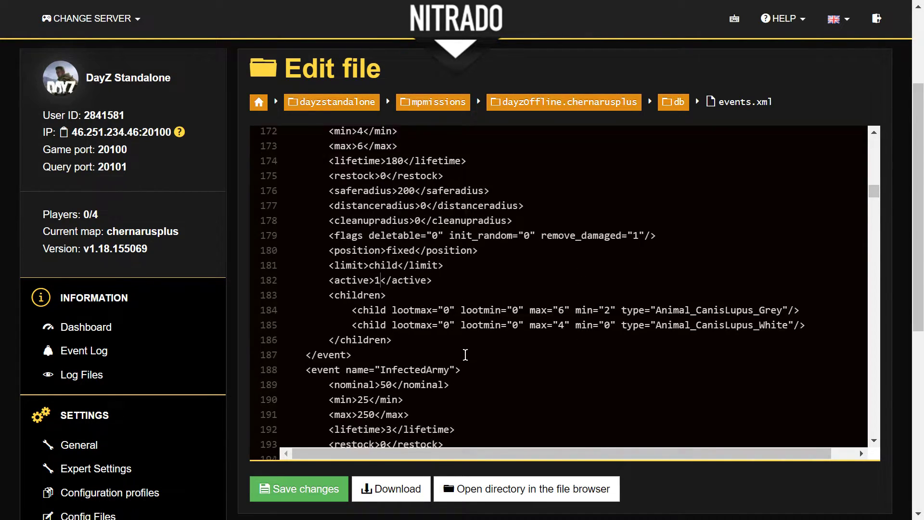
pyautogui.scroll(-5, 462, 358)
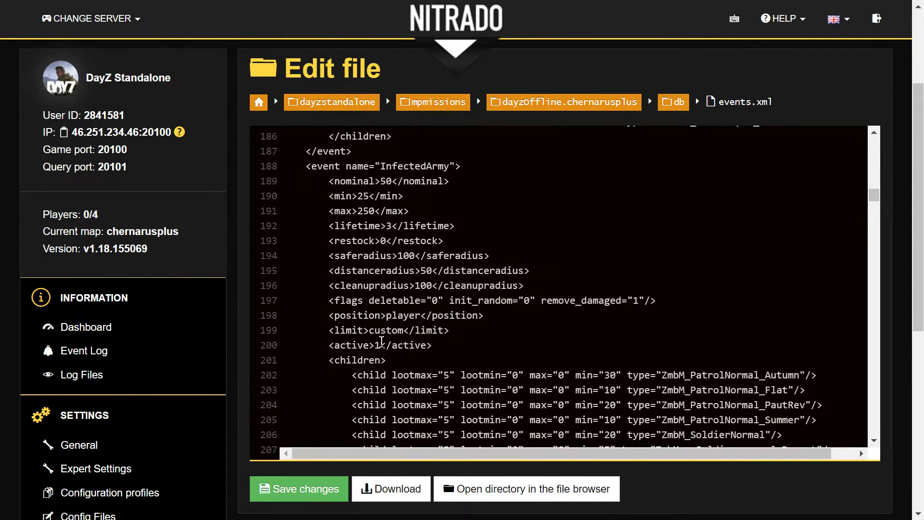
pyautogui.scroll(-7, 382, 343)
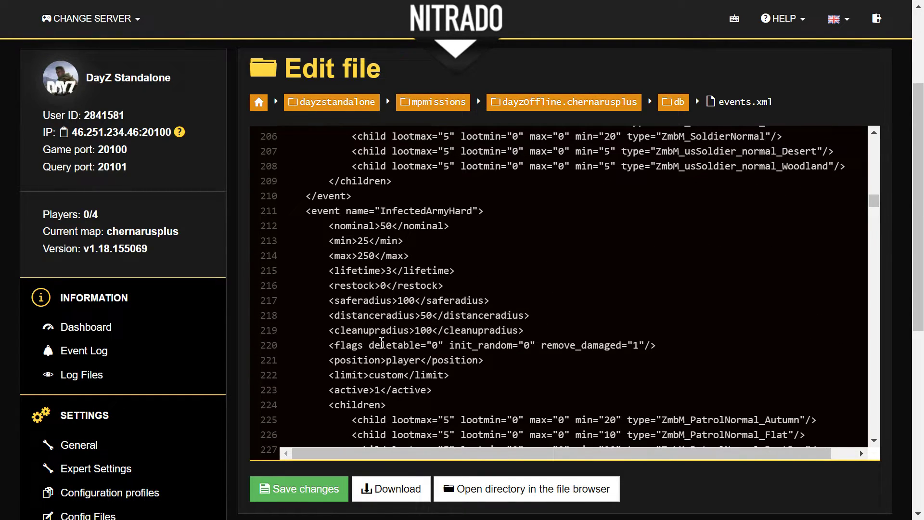
pyautogui.scroll(3, 382, 343)
# Leave full screen, return to globals.xml, and select the ZombieMaxCount line reading 1000
pyautogui.press('F11')
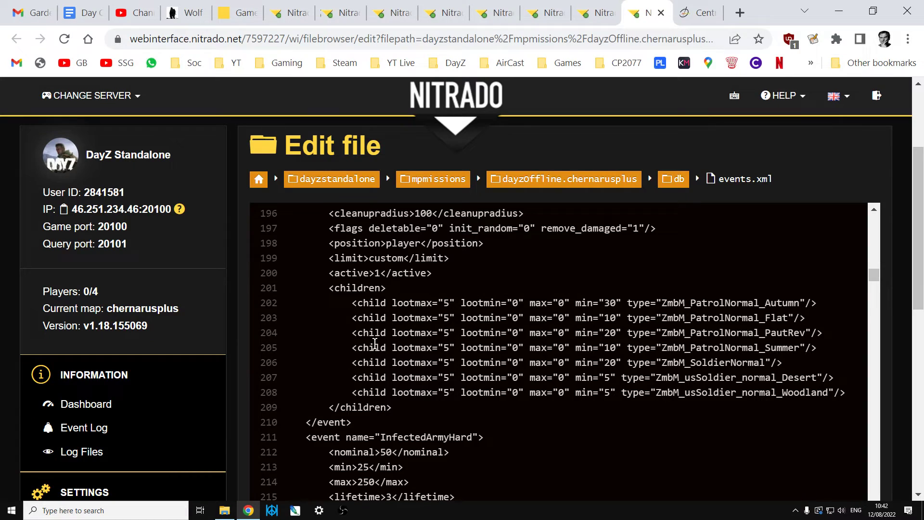
pyautogui.click(605, 14)
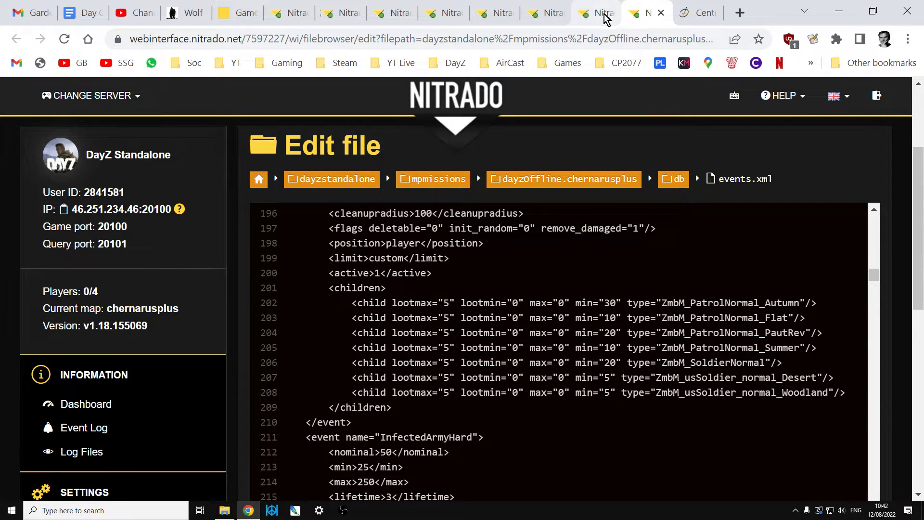
pyautogui.scroll(3, 663, 295)
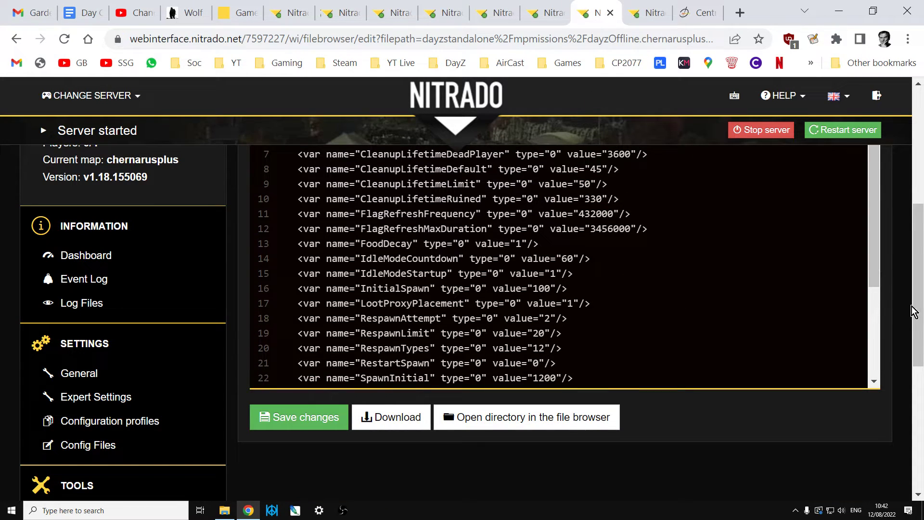
pyautogui.moveTo(918, 313); pyautogui.dragTo(908, 243)
pyautogui.scroll(-5, 626, 331)
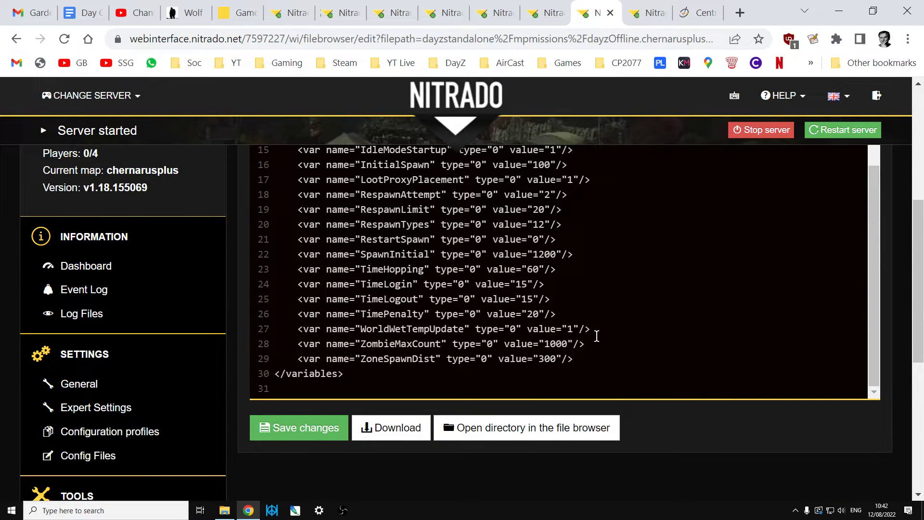
pyautogui.moveTo(585, 343); pyautogui.dragTo(287, 345)
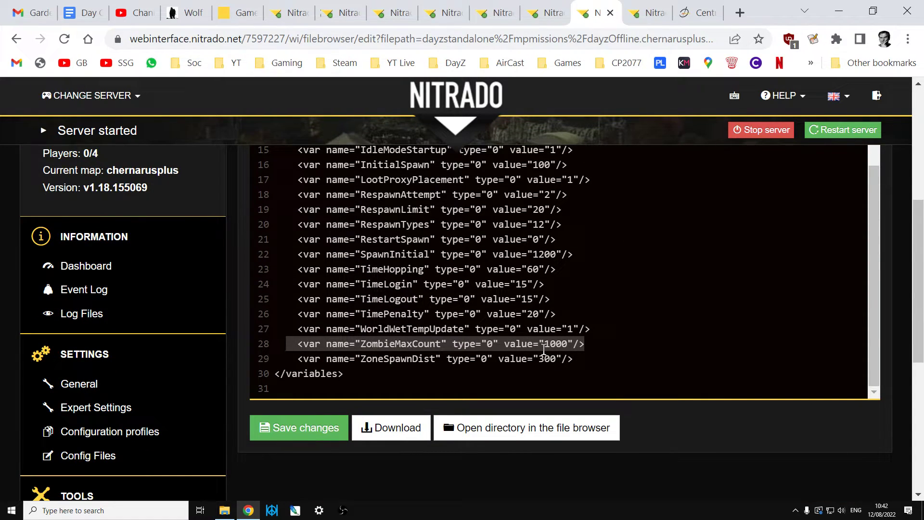
pyautogui.moveTo(917, 284); pyautogui.dragTo(917, 235)
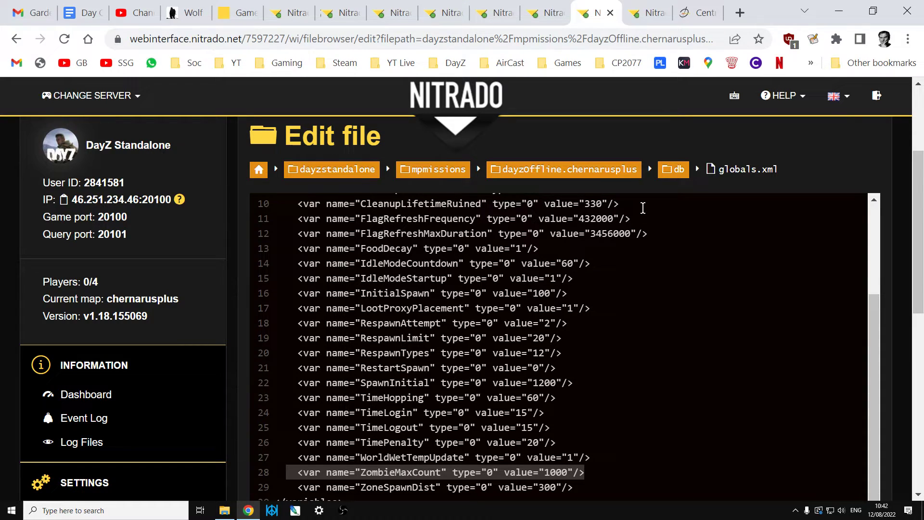
# Review events.xml from top to bottom, check globals.xml, then return to the DayZ Wiki Wolf article
pyautogui.click(647, 15)
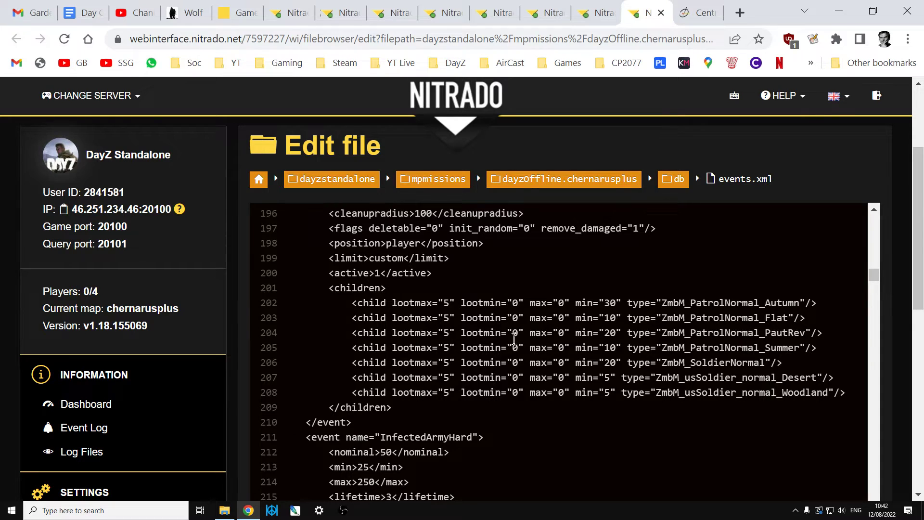
pyautogui.scroll(-11, 515, 339)
pyautogui.scroll(-15, 523, 394)
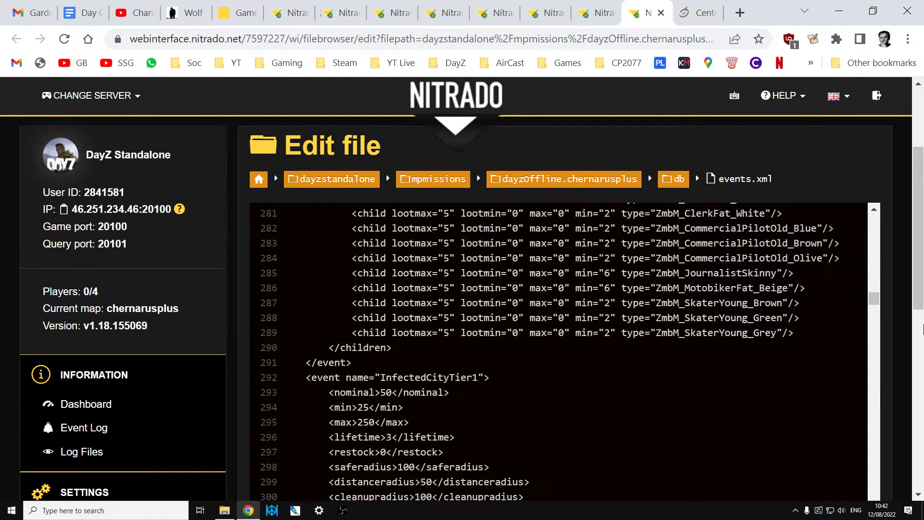
pyautogui.moveTo(876, 286); pyautogui.dragTo(874, 218)
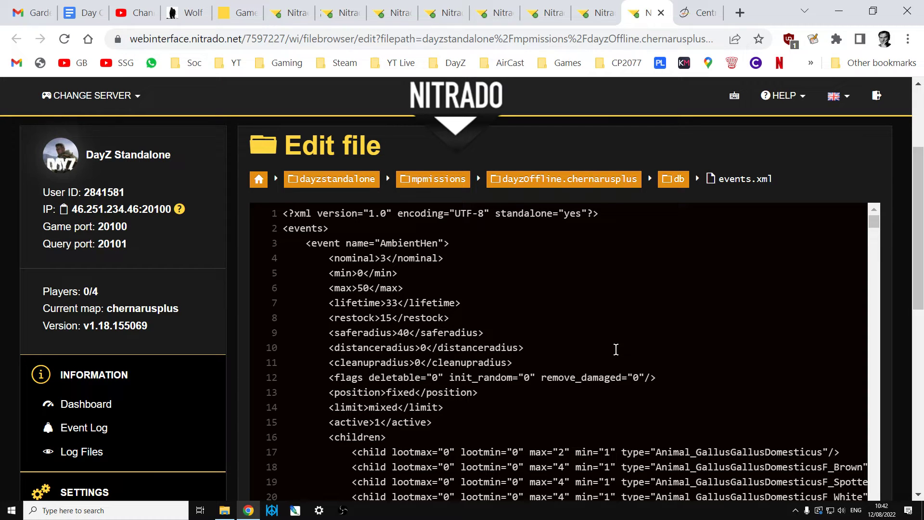
pyautogui.scroll(-9, 616, 349)
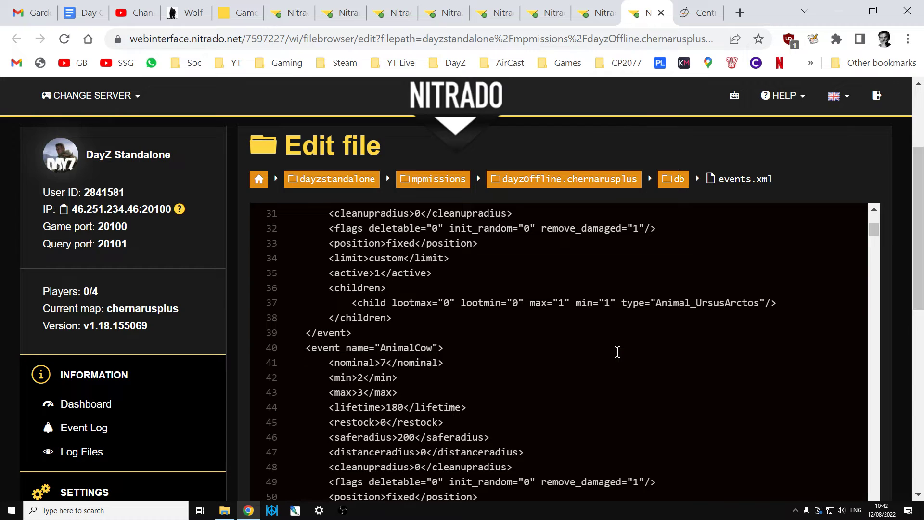
pyautogui.scroll(-10, 617, 351)
pyautogui.scroll(-3, 618, 352)
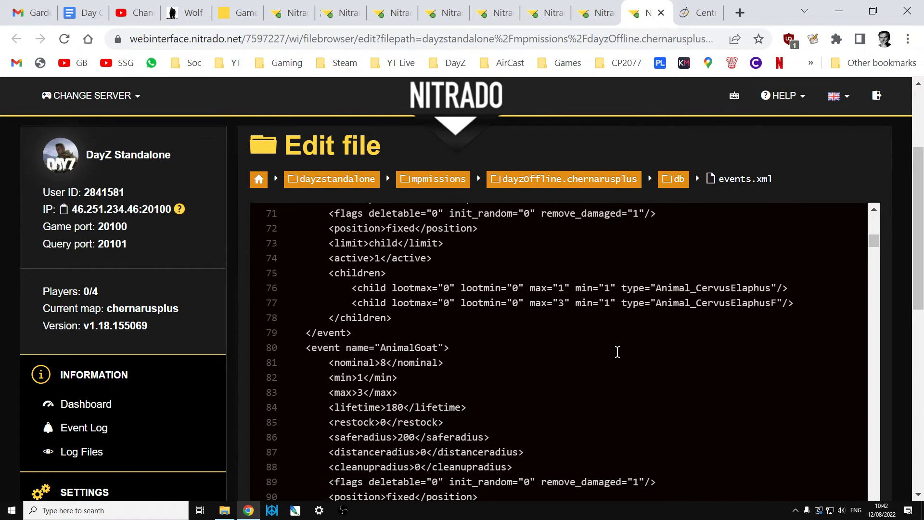
pyautogui.scroll(-8, 617, 352)
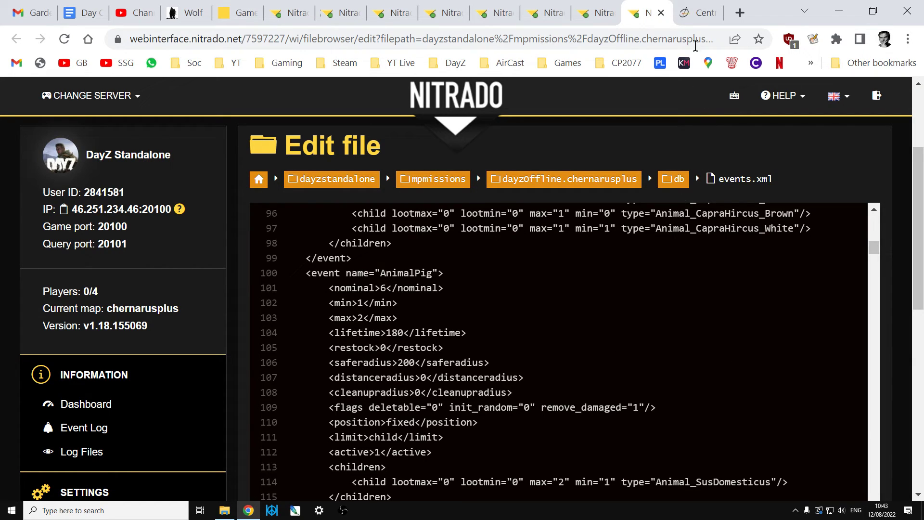
pyautogui.click(592, 15)
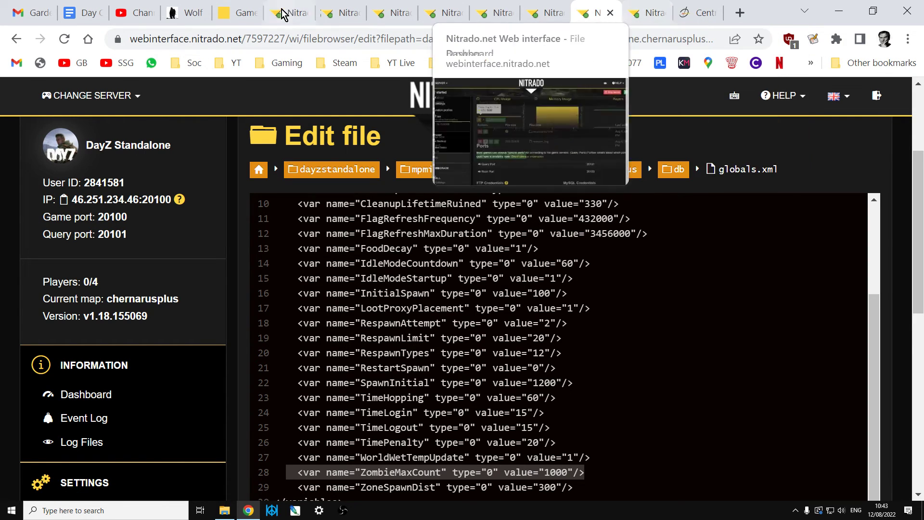
pyautogui.click(188, 14)
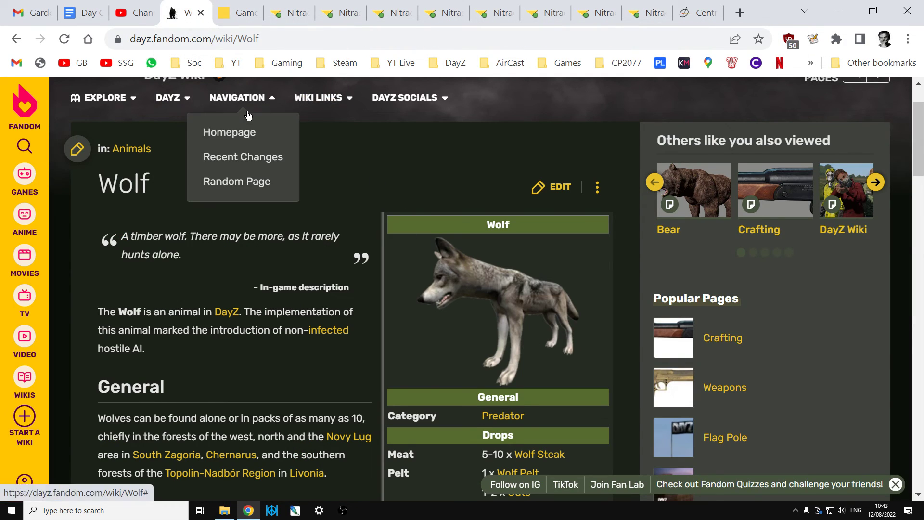